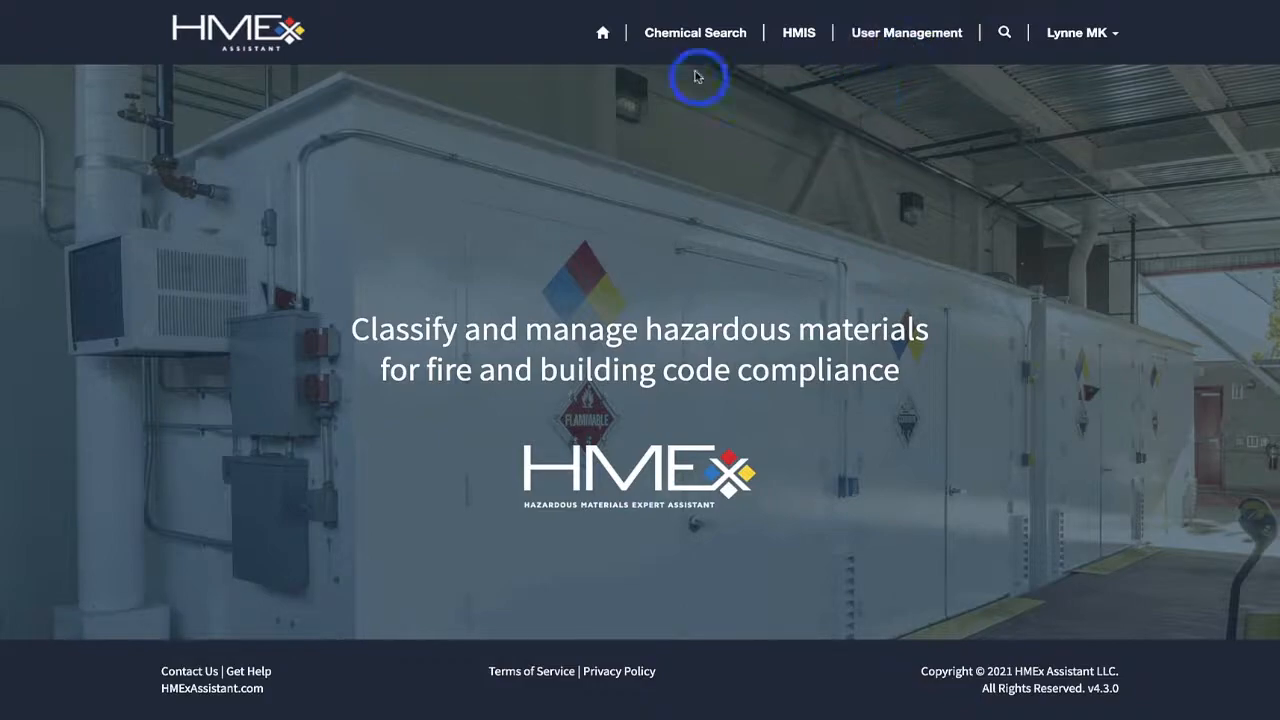
Search the chemical database for the CAS number 50-00-0
{"action": "left_click", "coordinate": [688, 34]}
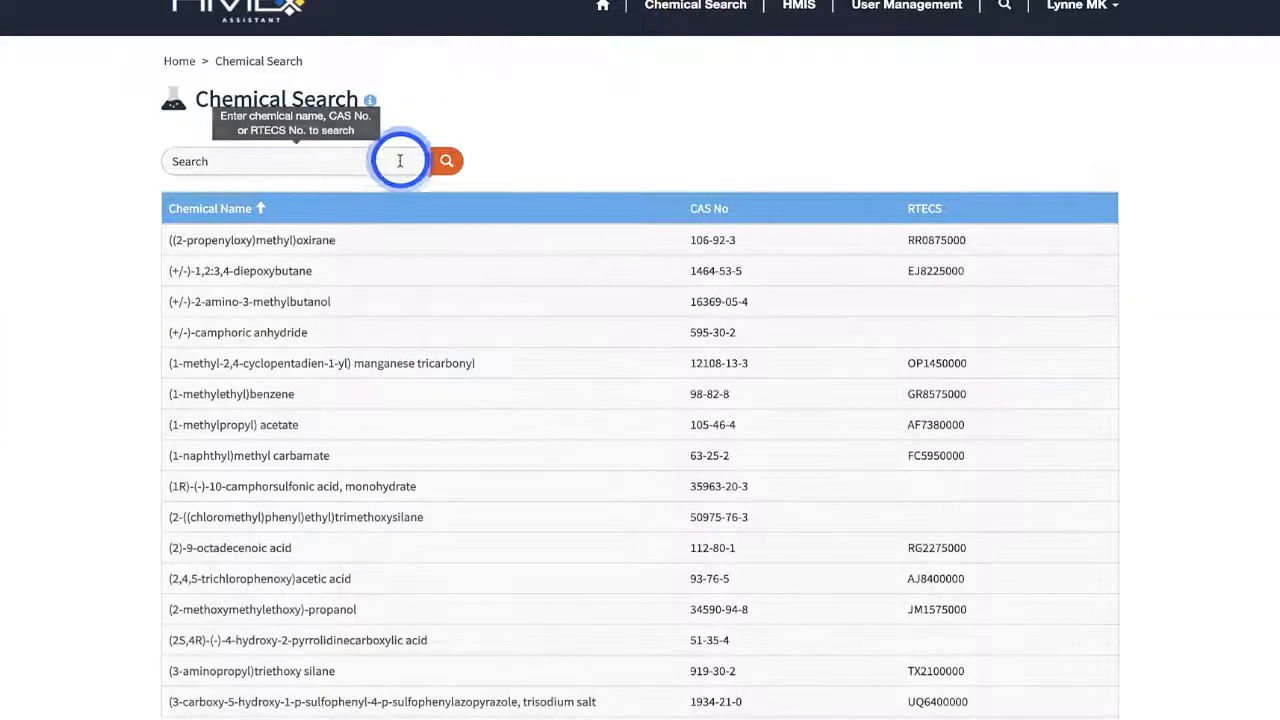
{"action": "left_click", "coordinate": [399, 161]}
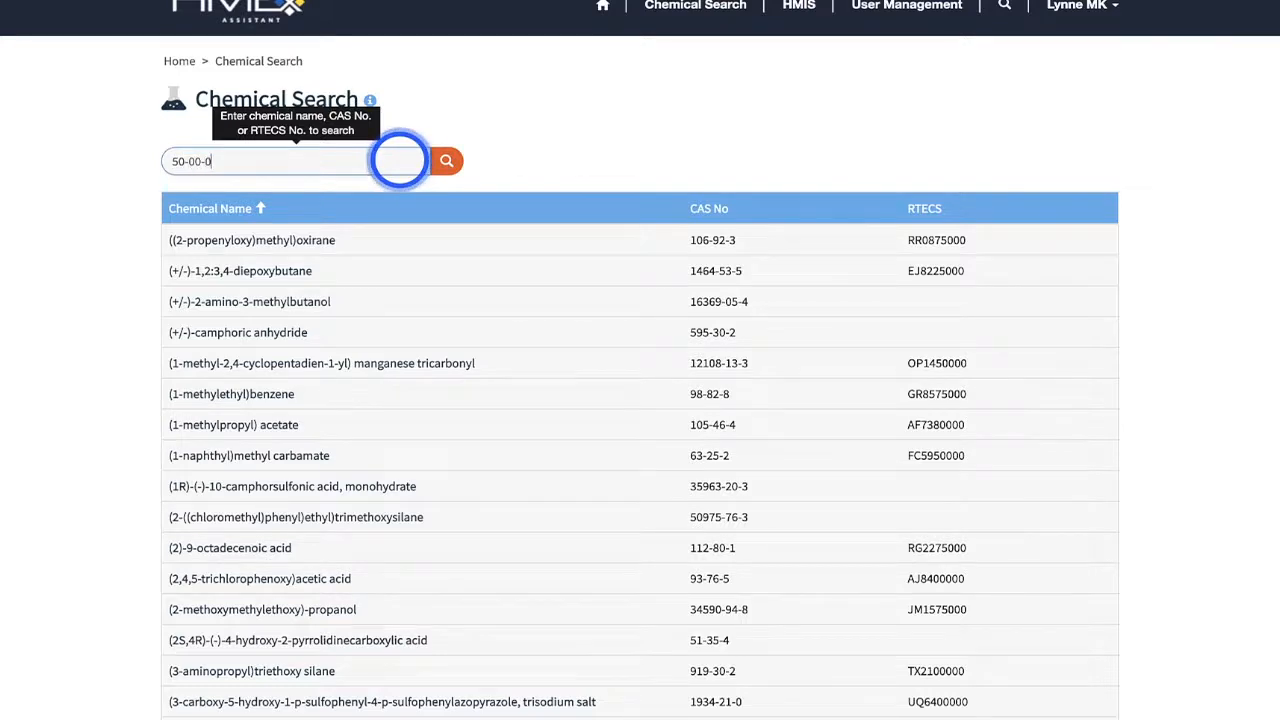
{"action": "key", "text": "Return"}
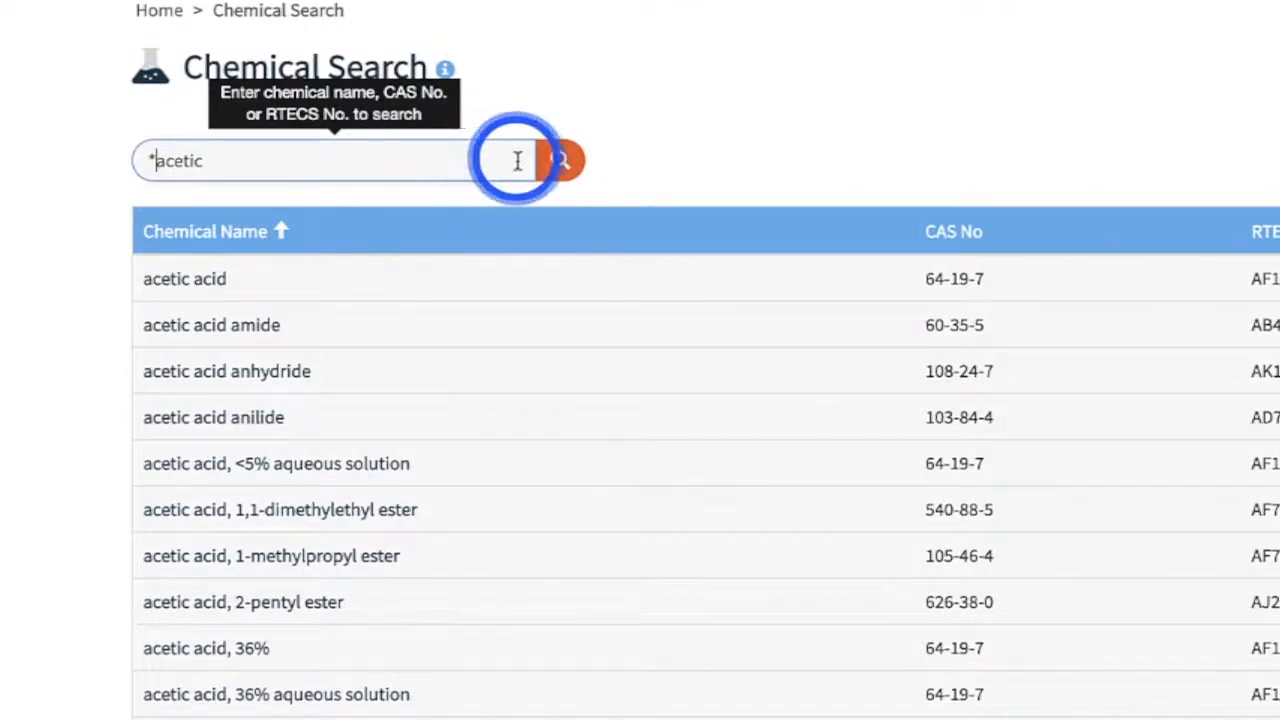
Search the chemicals for the partial name *acetic and open the acetic acid anhydride record
{"action": "left_click", "coordinate": [462, 156]}
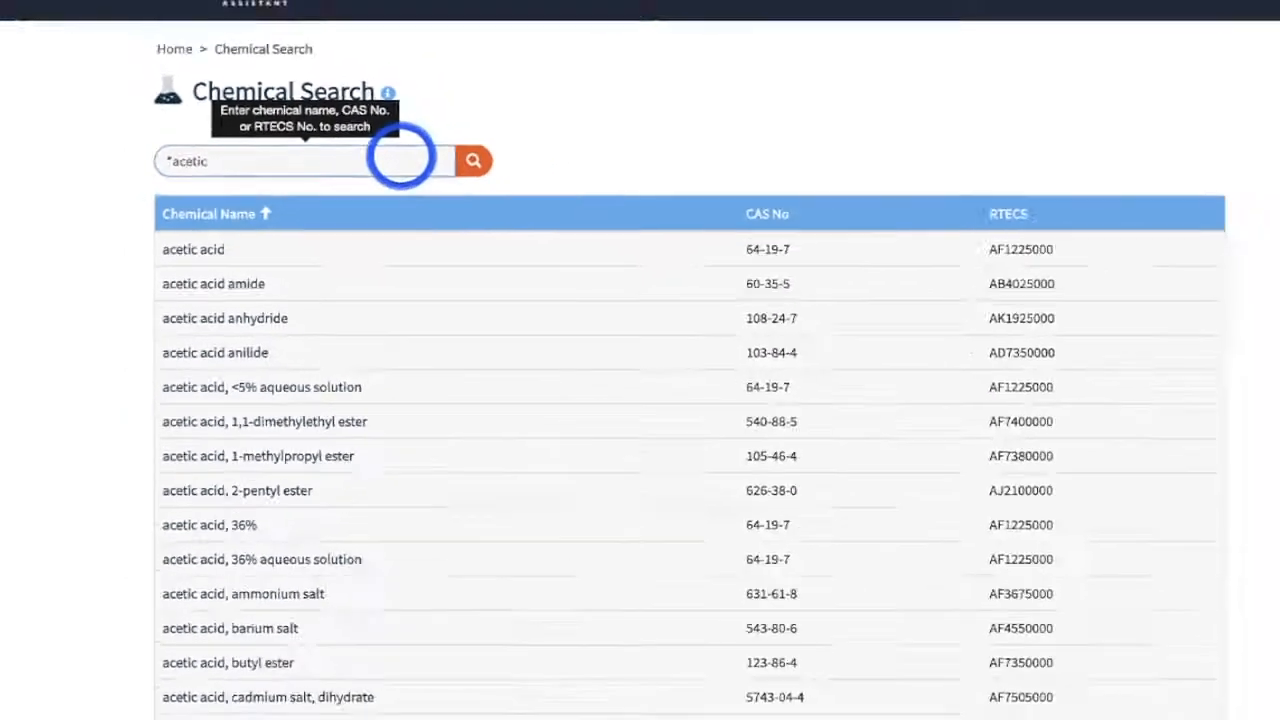
{"action": "key", "text": "Return"}
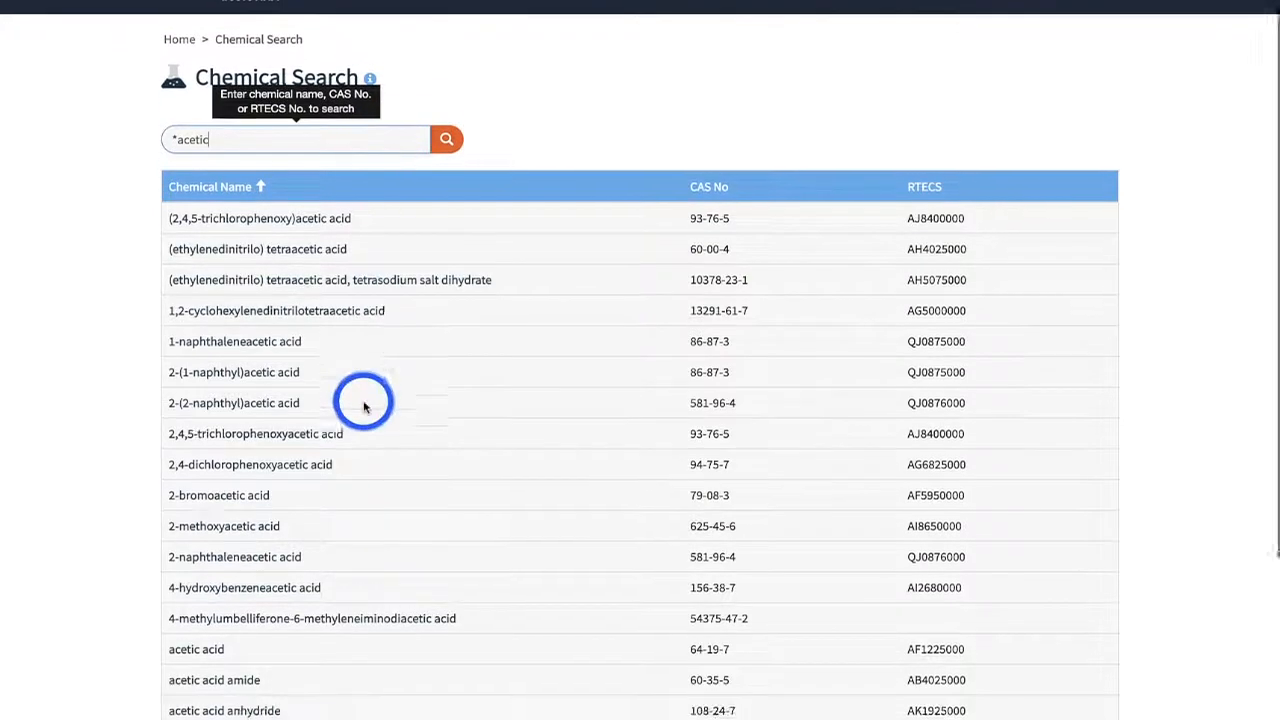
{"action": "scroll", "coordinate": [366, 403], "scroll_direction": "down", "scroll_amount": 2}
{"action": "scroll", "coordinate": [363, 404], "scroll_direction": "down", "scroll_amount": 1}
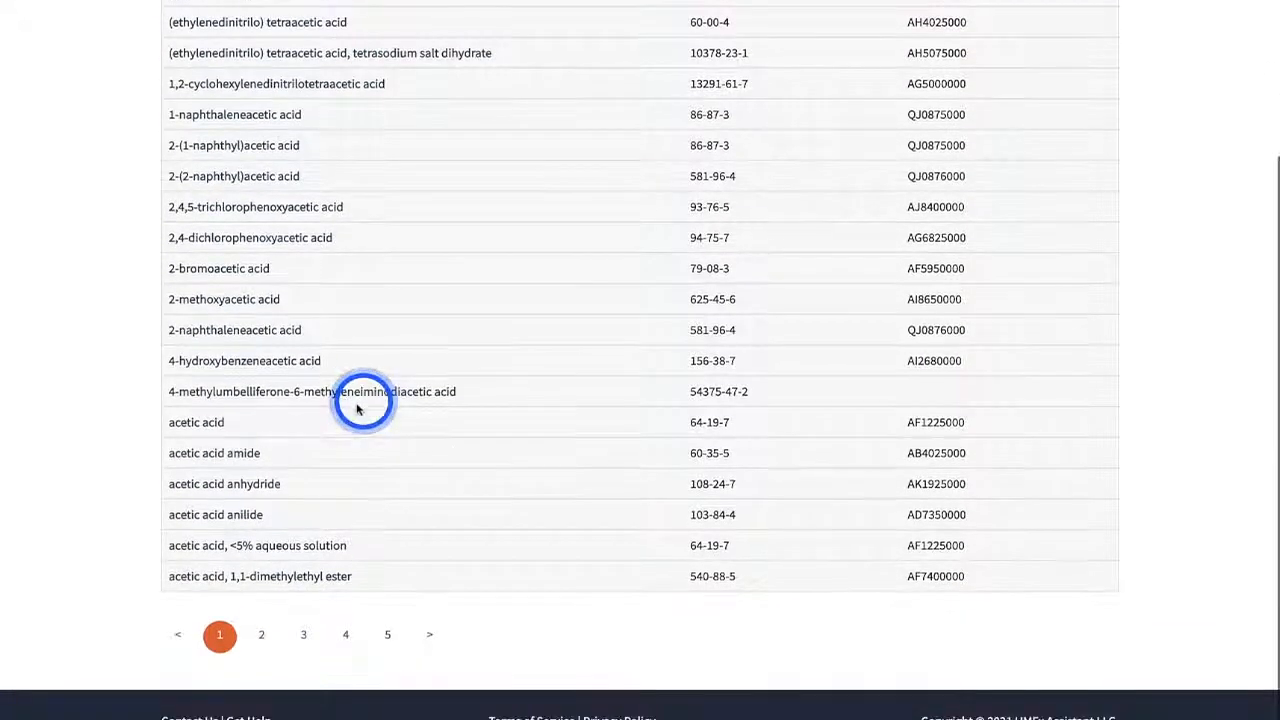
{"action": "left_click", "coordinate": [242, 489]}
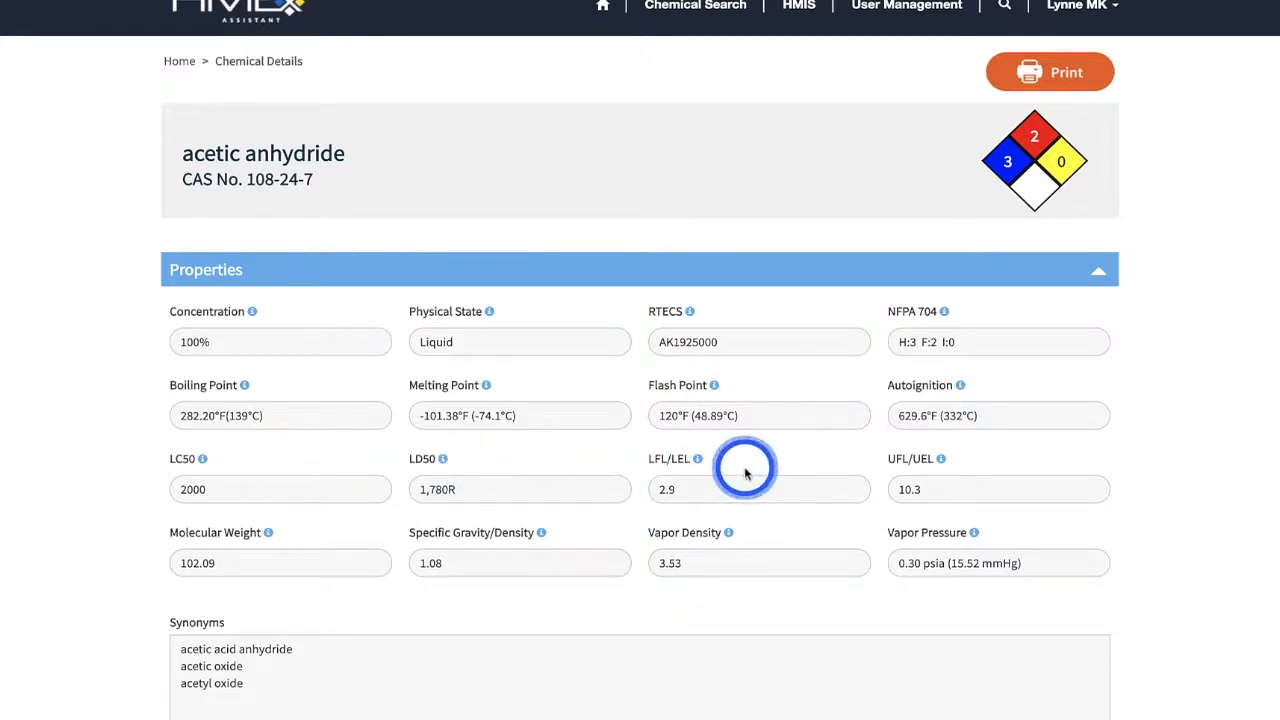
Read the UFL/UEL explanation and review acetic anhydride's properties, synonyms, notes, hazard classes and regulatory program data
{"action": "left_click", "coordinate": [941, 462]}
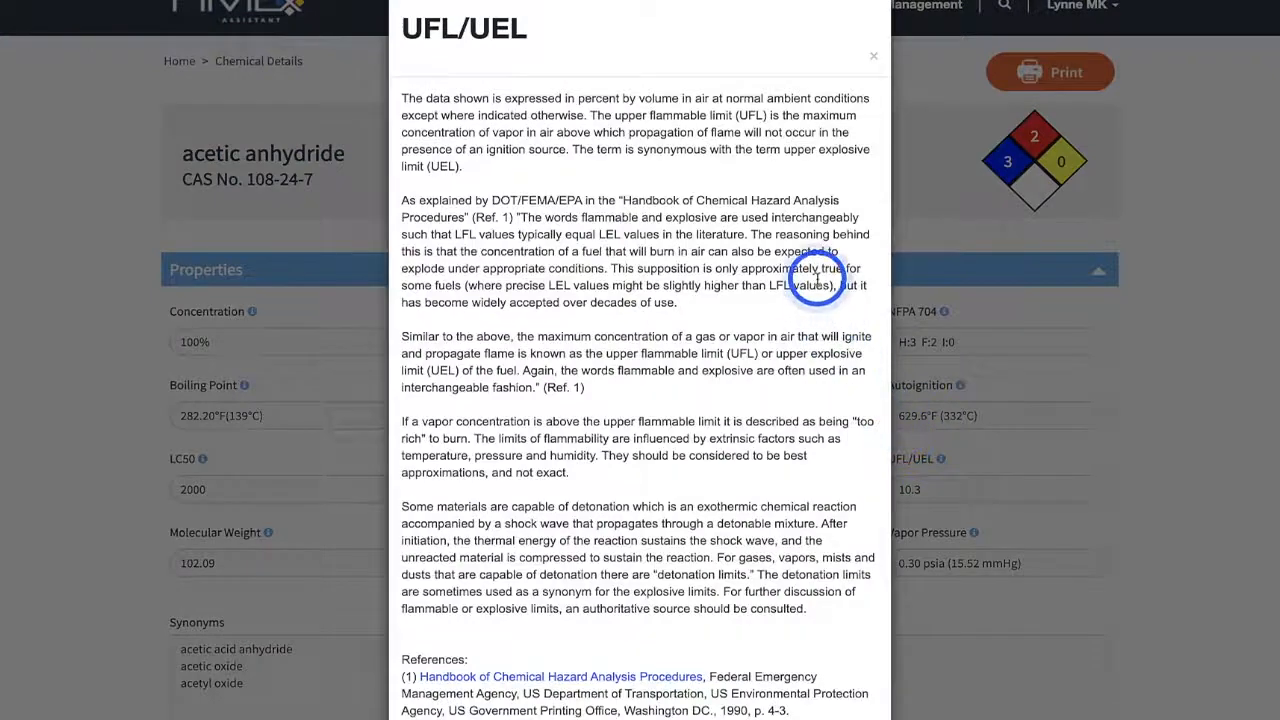
{"action": "left_click", "coordinate": [875, 62]}
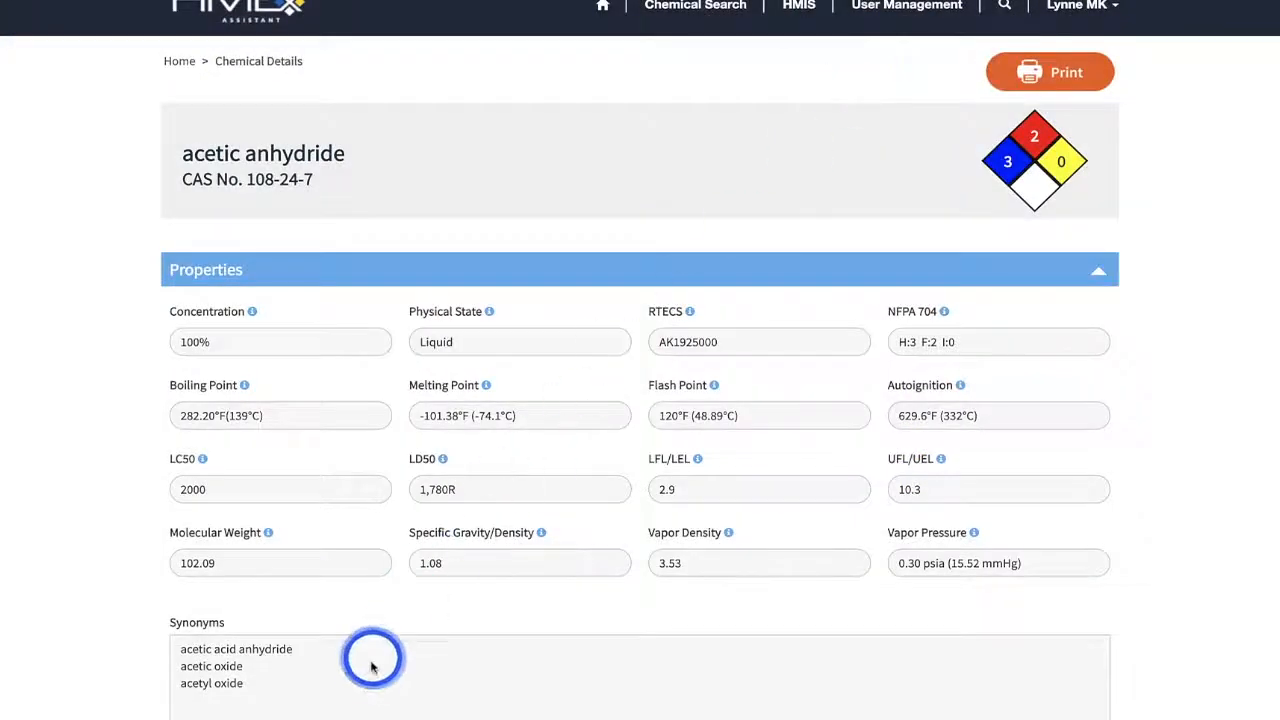
{"action": "scroll", "coordinate": [371, 660], "scroll_direction": "down", "scroll_amount": 3}
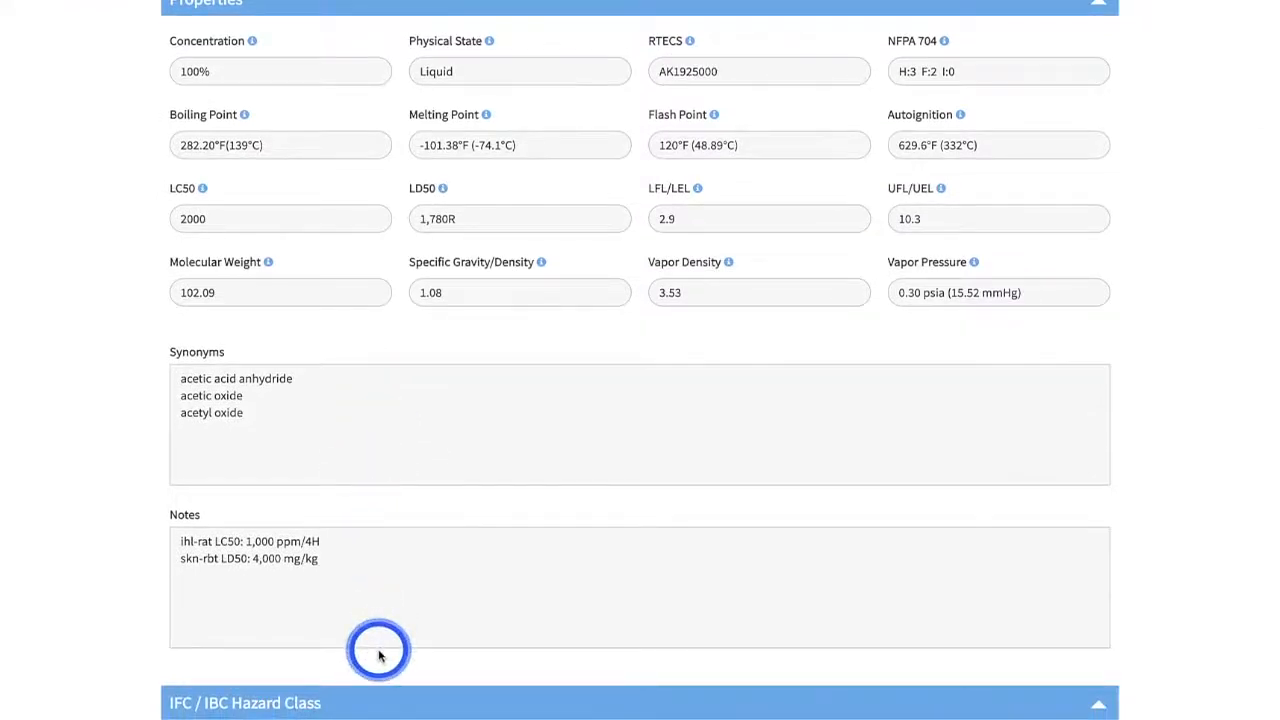
{"action": "scroll", "coordinate": [378, 655], "scroll_direction": "down", "scroll_amount": 3}
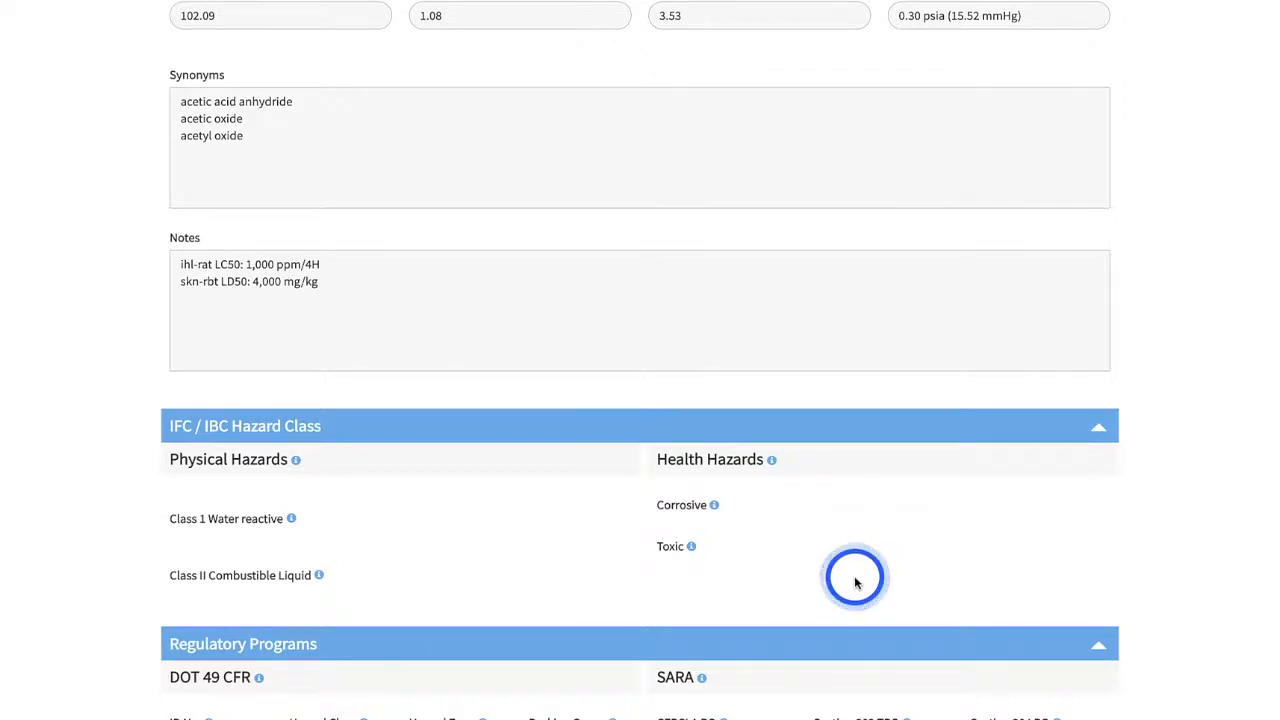
{"action": "scroll", "coordinate": [468, 653], "scroll_direction": "down", "scroll_amount": 3}
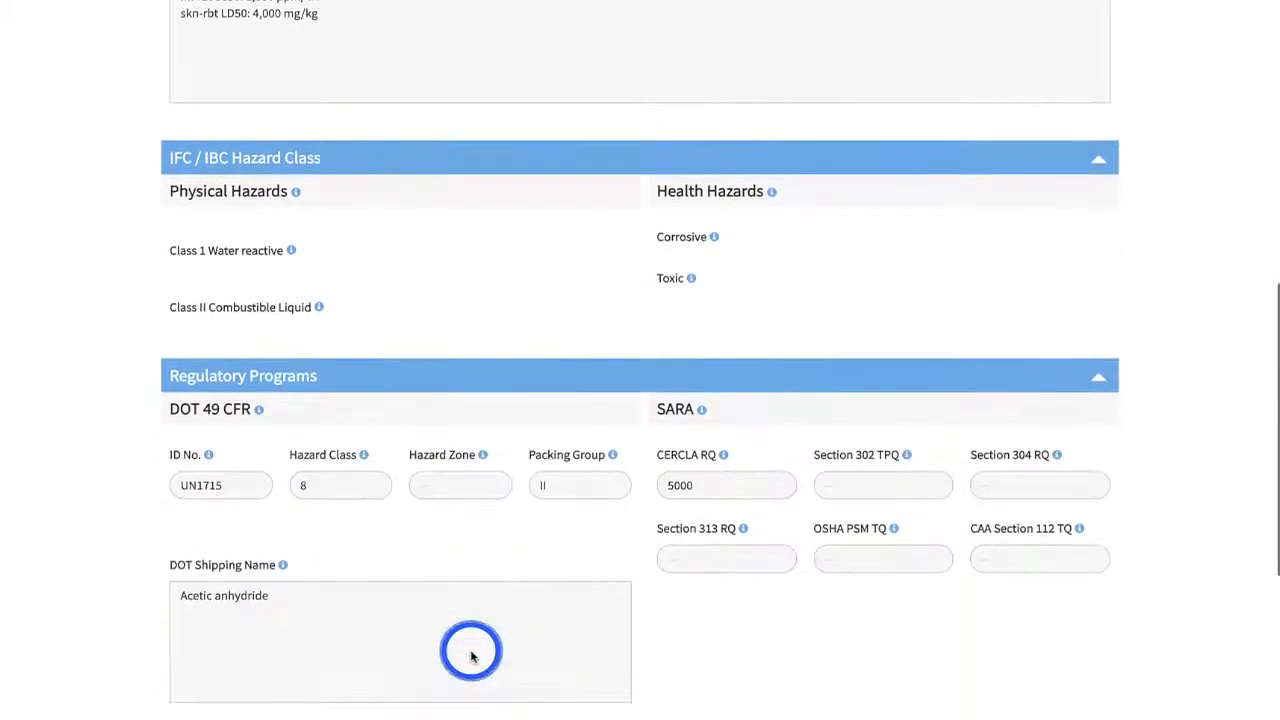
{"action": "scroll", "coordinate": [372, 558], "scroll_direction": "down", "scroll_amount": 1}
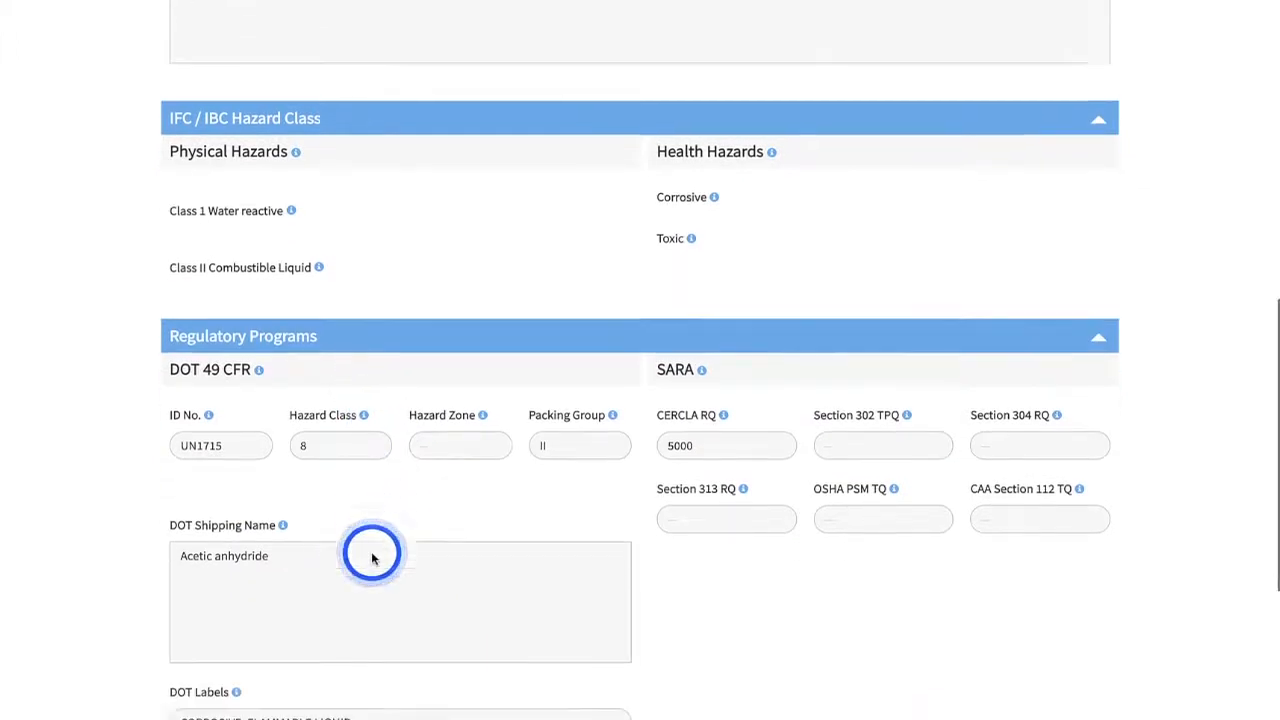
{"action": "scroll", "coordinate": [372, 558], "scroll_direction": "down", "scroll_amount": 2}
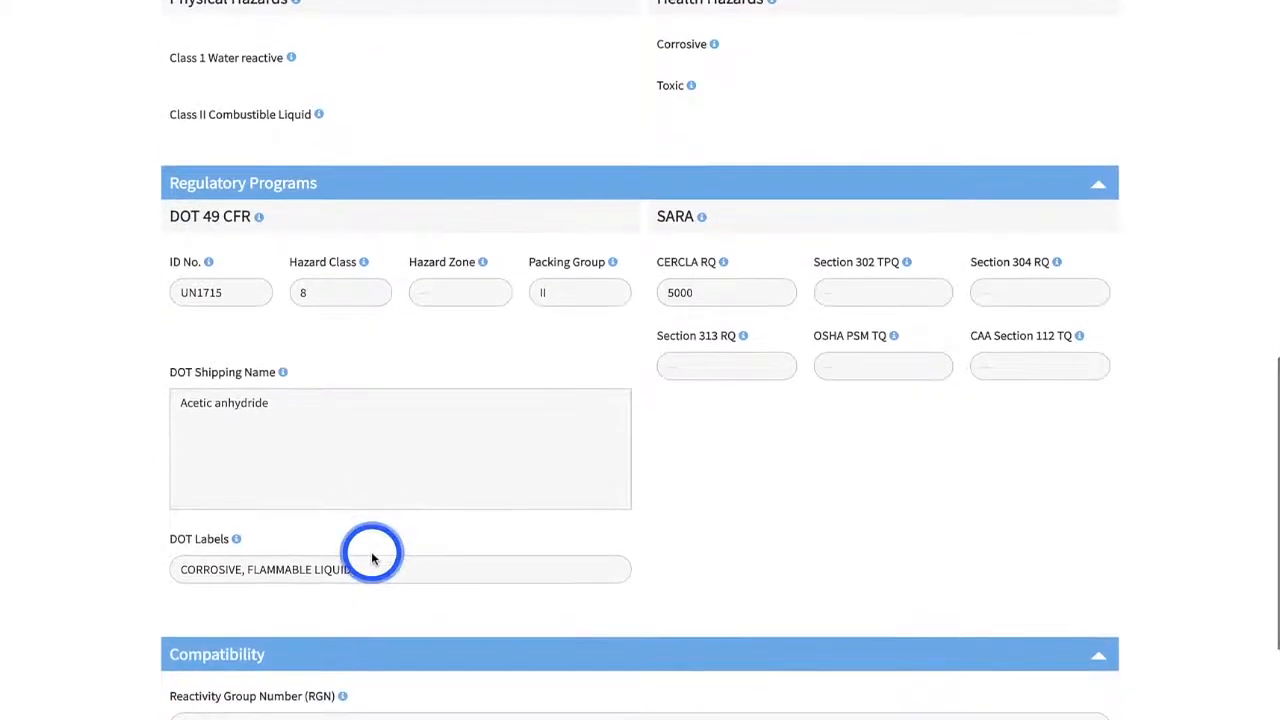
{"action": "scroll", "coordinate": [372, 558], "scroll_direction": "down", "scroll_amount": 1}
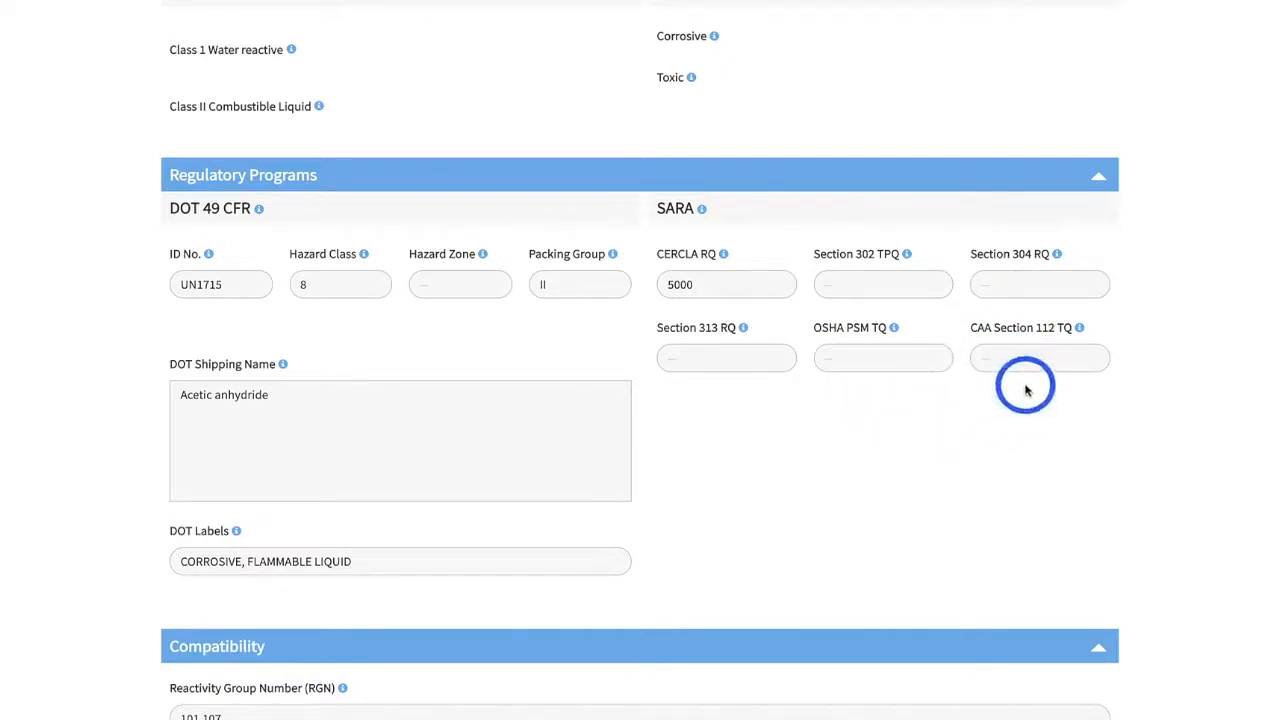
Look up nitric acid, select the >40-50% aqueous solution, and check its compatibility with acetic anhydride
{"action": "scroll", "coordinate": [1035, 435], "scroll_direction": "down", "scroll_amount": 2}
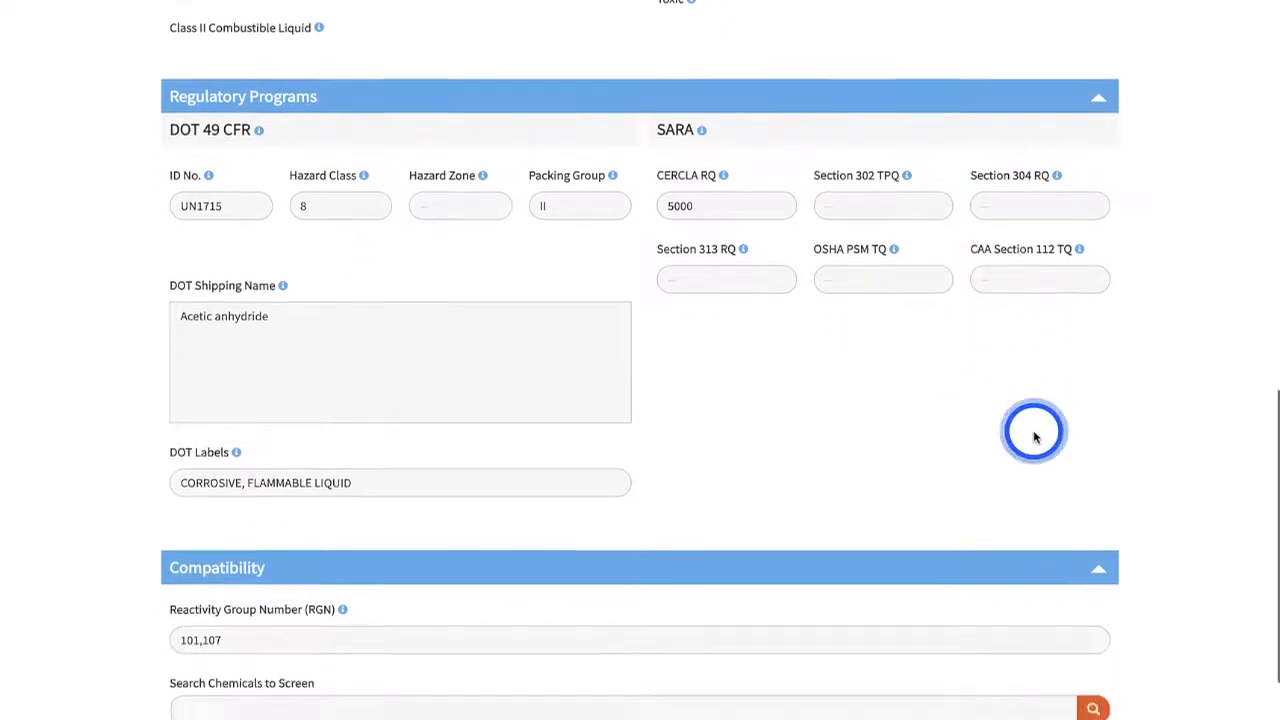
{"action": "left_click", "coordinate": [1093, 589]}
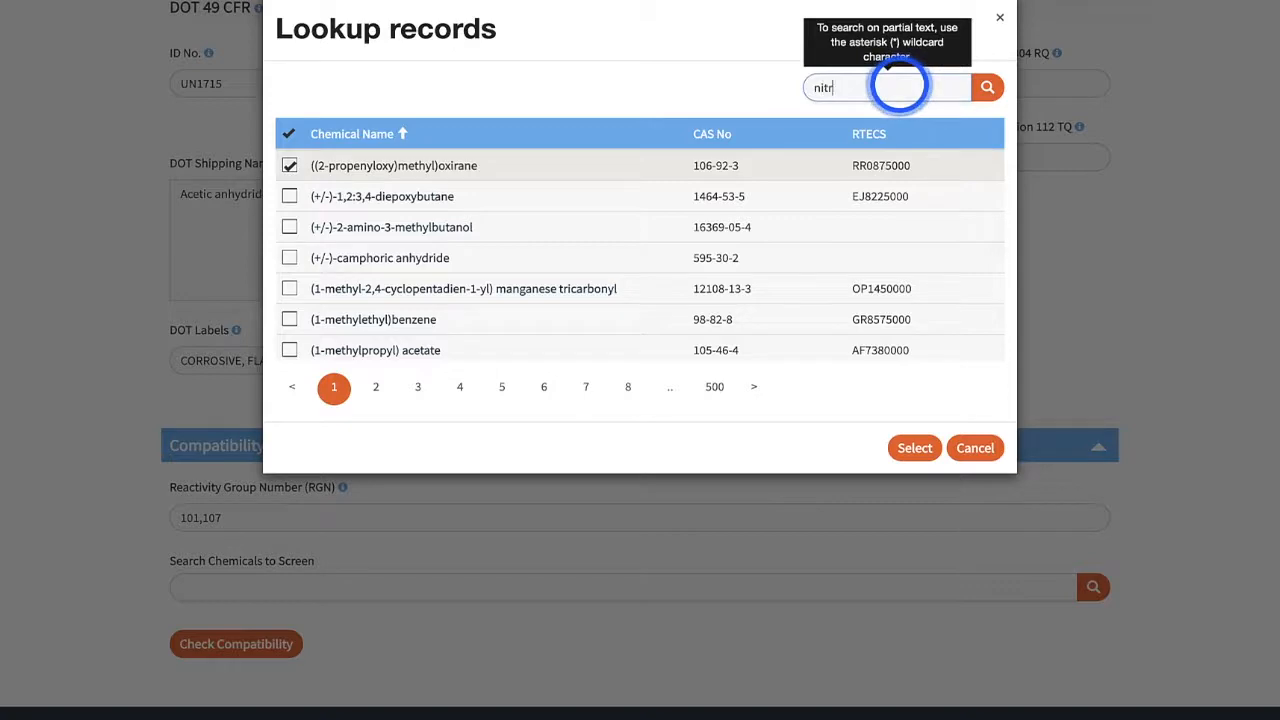
{"action": "type", "text": "nitric ac"}
{"action": "type", "text": "id"}
{"action": "key", "text": "Return"}
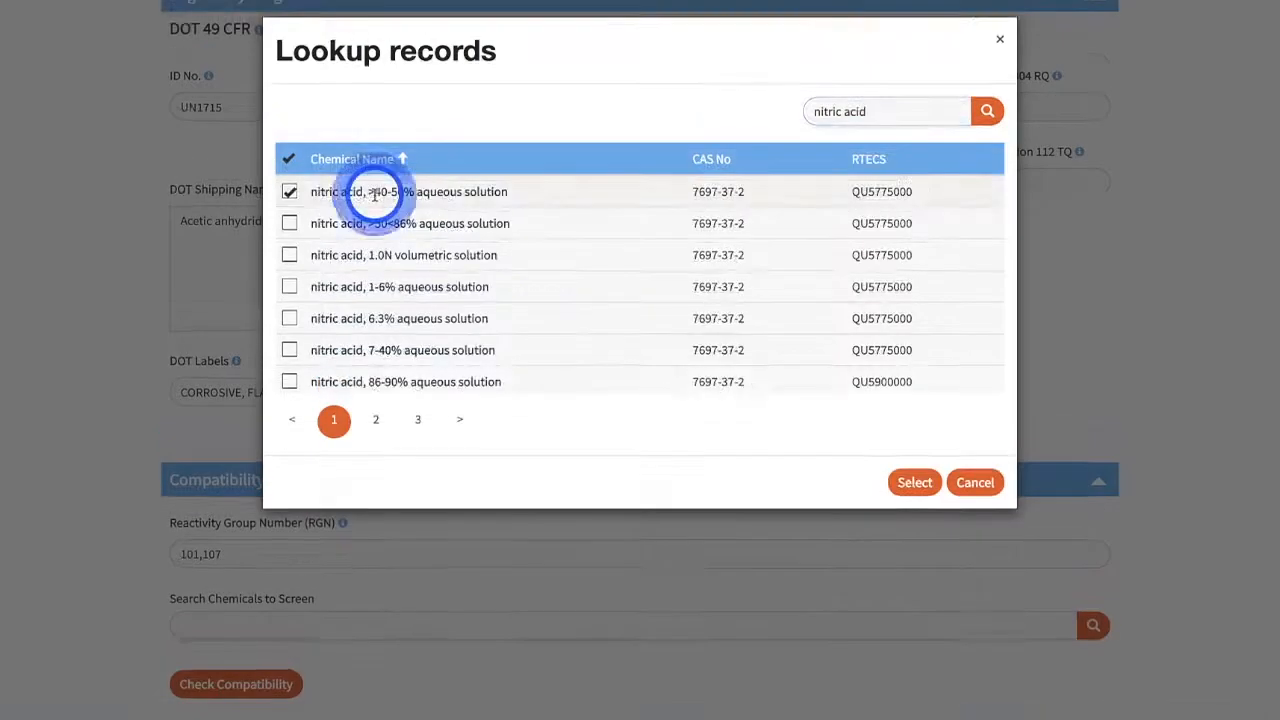
{"action": "left_click", "coordinate": [914, 483]}
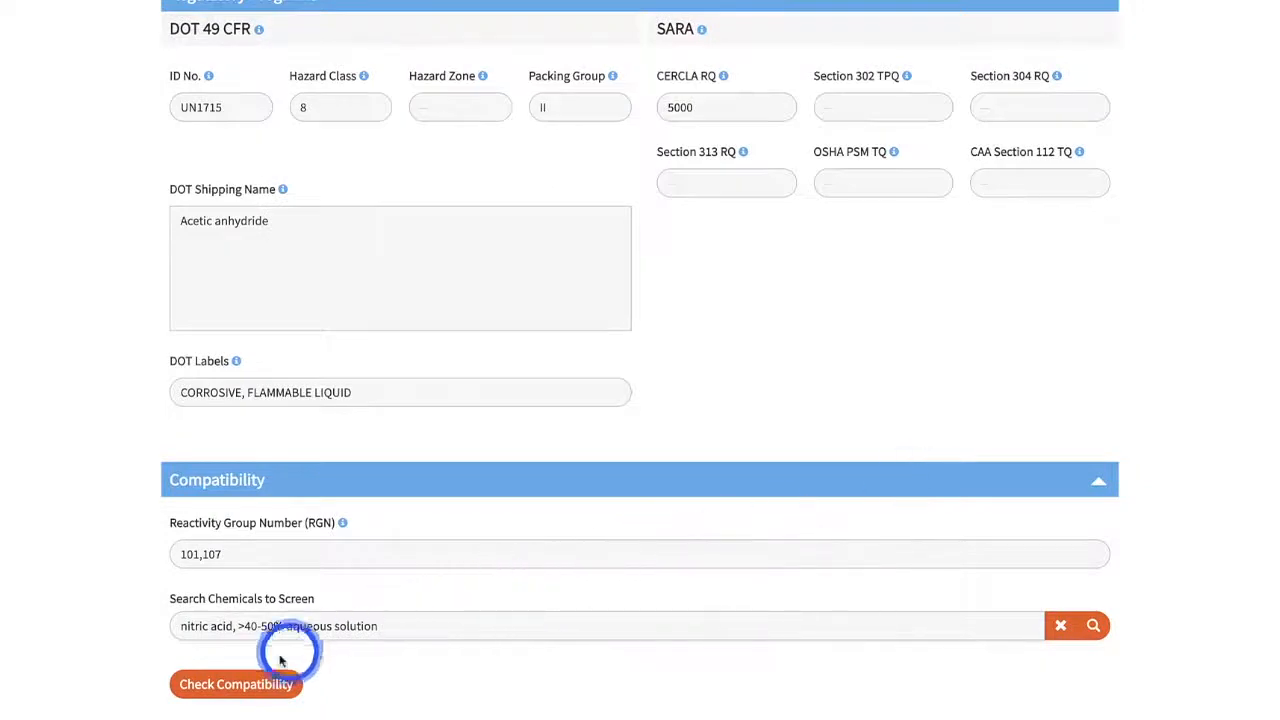
{"action": "left_click", "coordinate": [205, 685]}
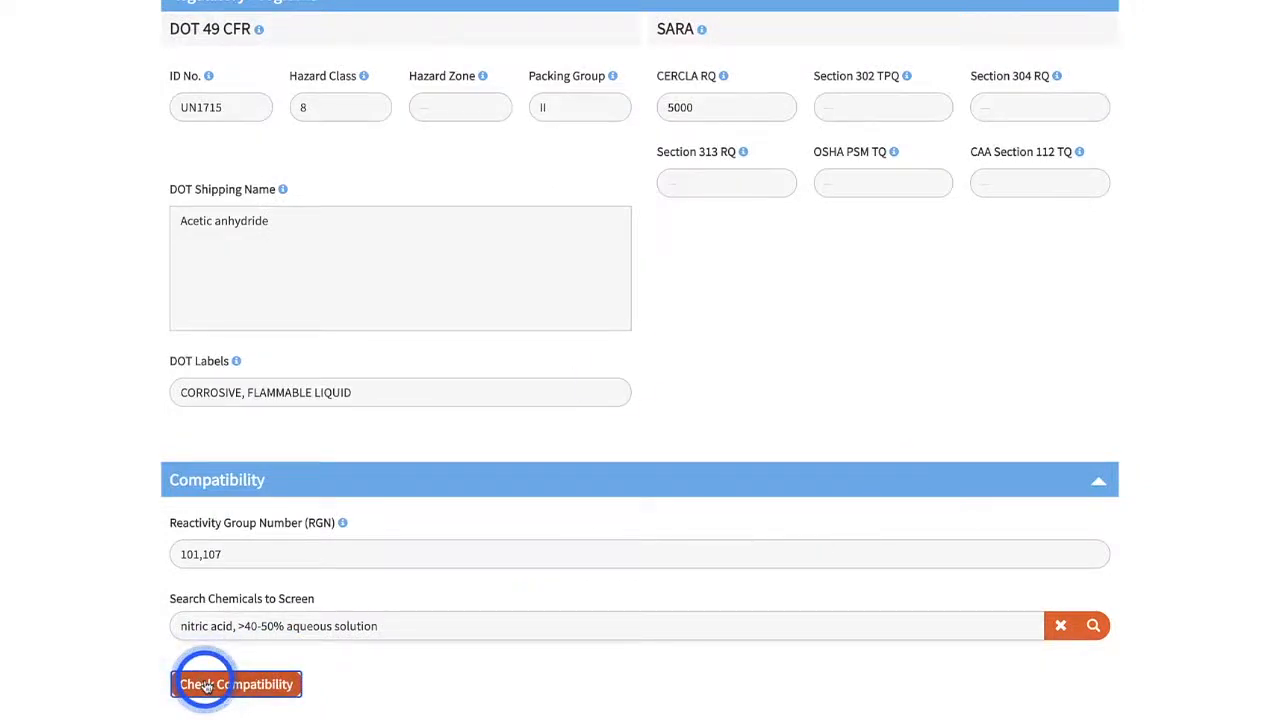
{"action": "scroll", "coordinate": [757, 488], "scroll_direction": "down", "scroll_amount": 1}
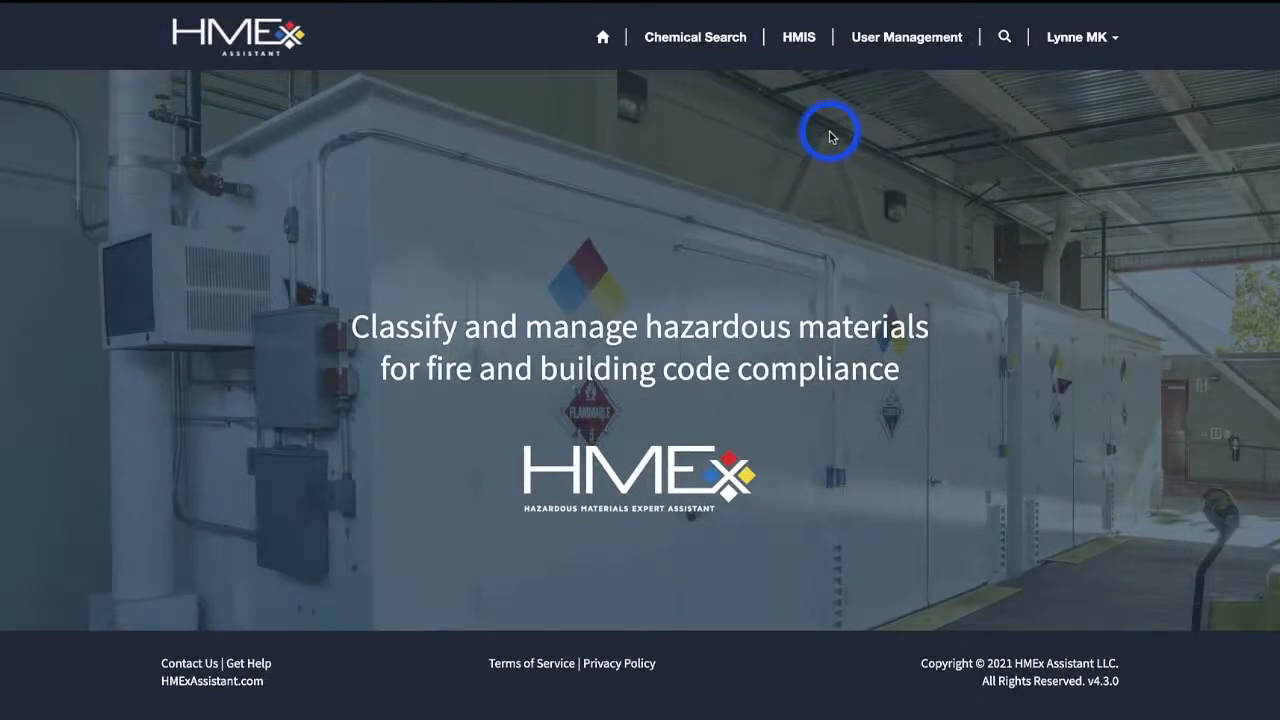
Start a new HMIS and fill in the business name Demo and the building/facility address
{"action": "left_click", "coordinate": [799, 45]}
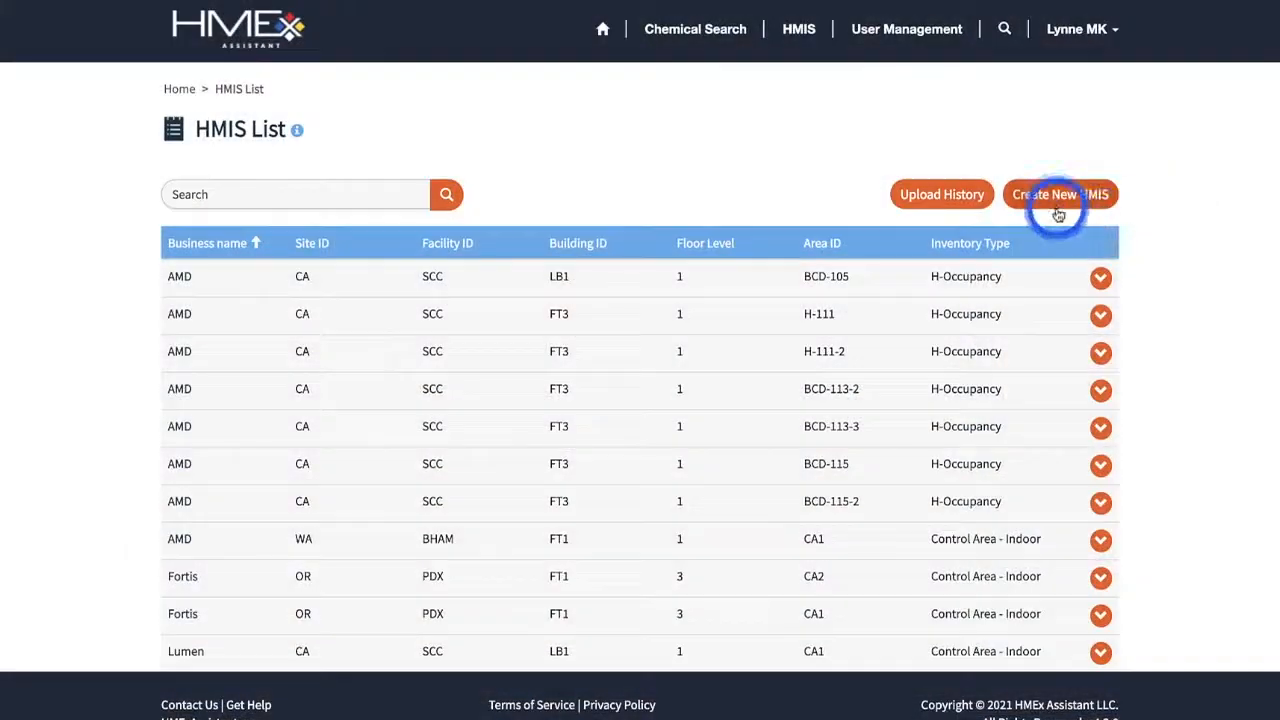
{"action": "left_click", "coordinate": [1058, 207]}
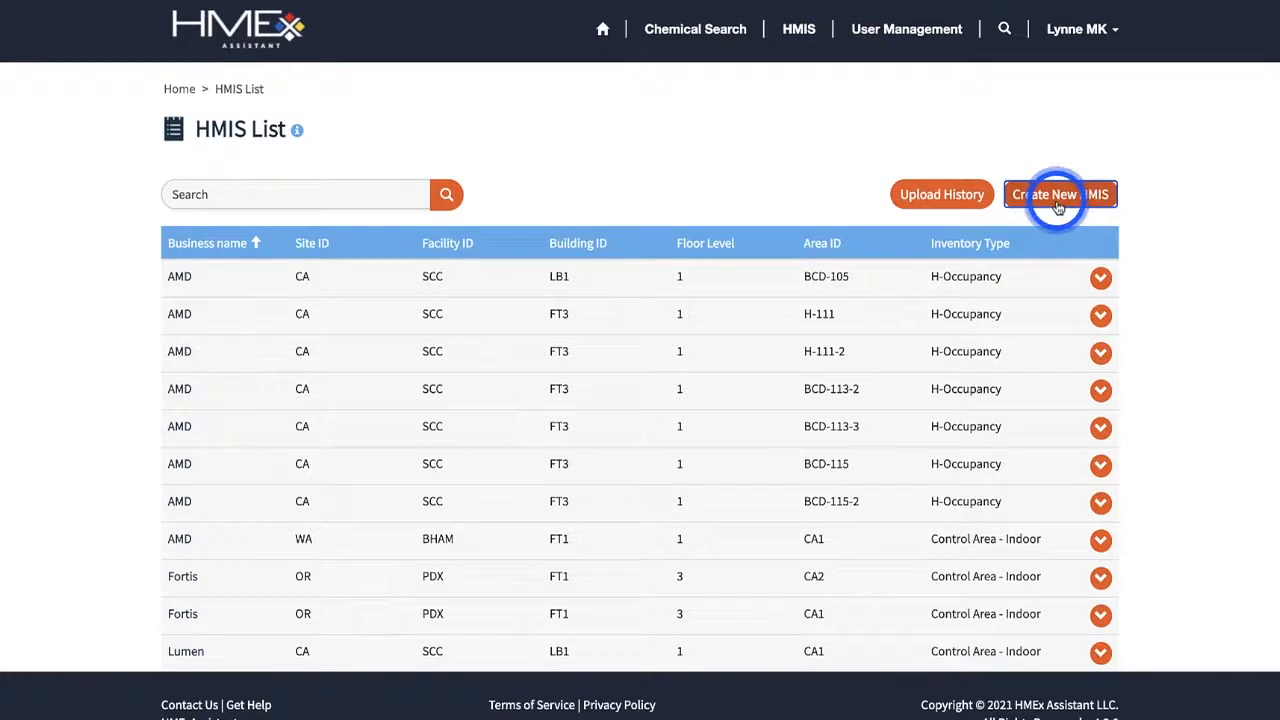
{"action": "left_click", "coordinate": [573, 297]}
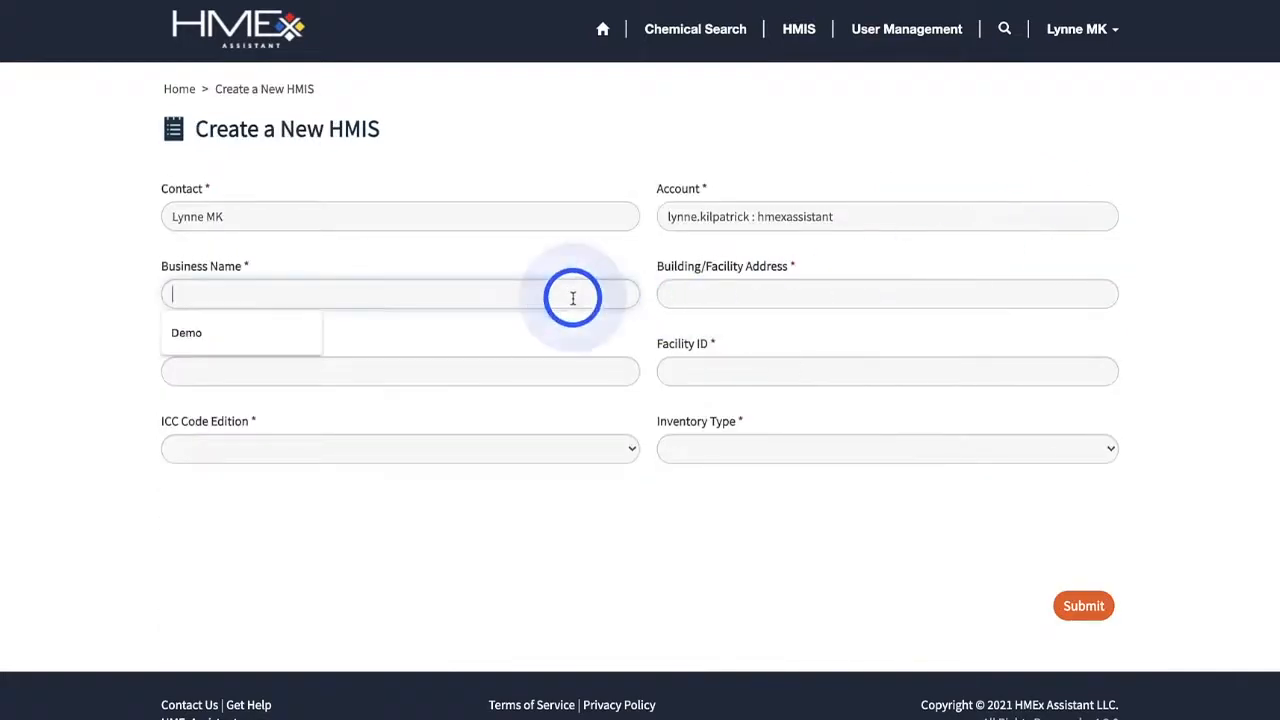
{"action": "left_click", "coordinate": [300, 336]}
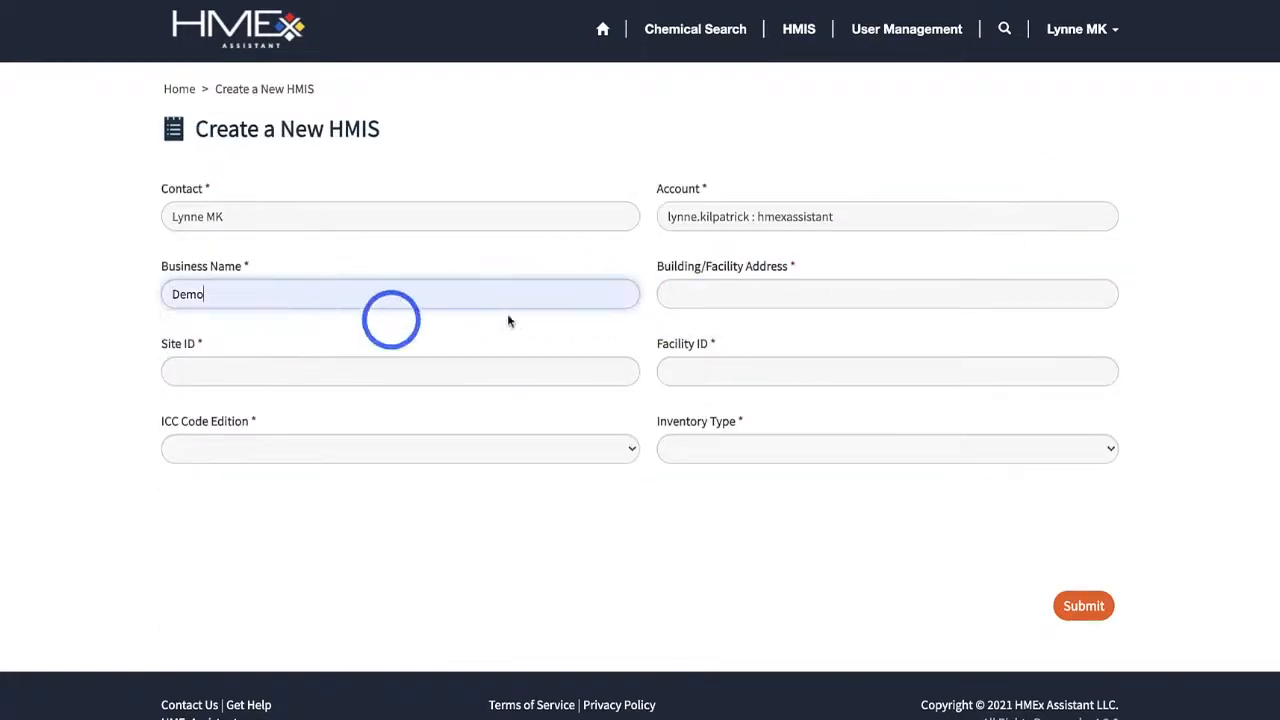
{"action": "left_click", "coordinate": [863, 292]}
{"action": "left_click", "coordinate": [834, 337]}
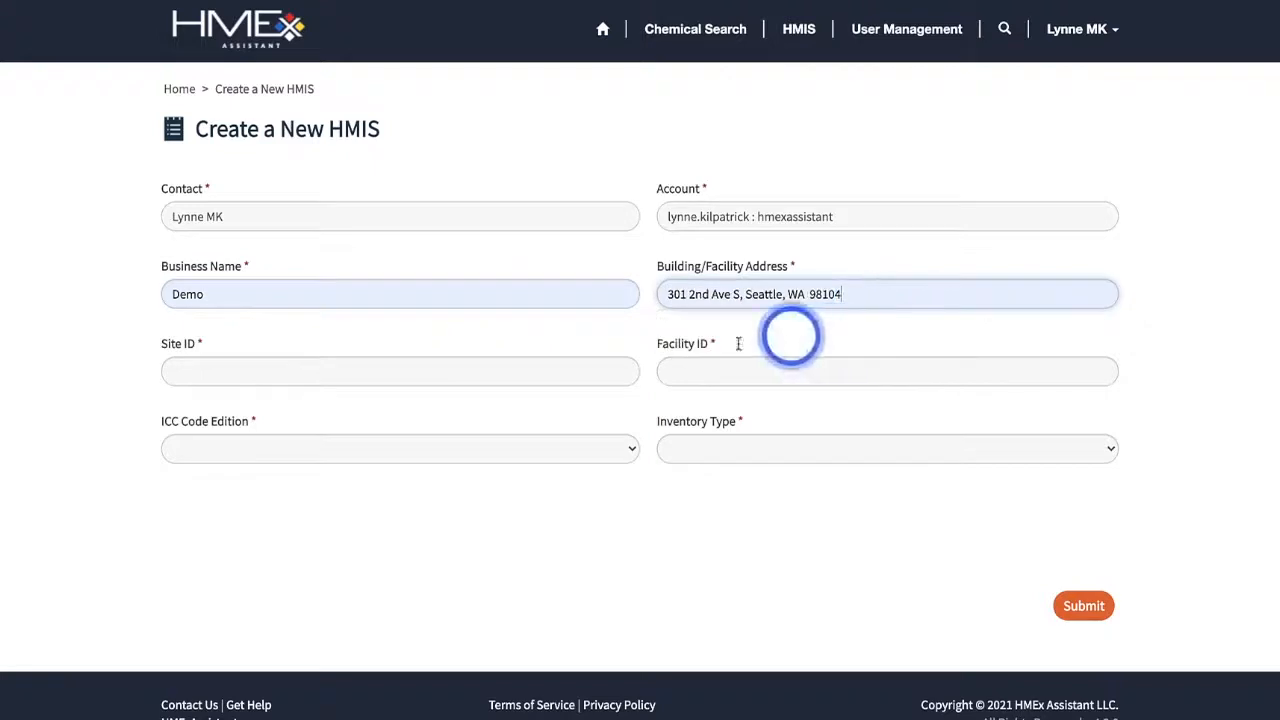
Set the new HMIS's site ID to WA and its facility ID to Seattle
{"action": "left_click", "coordinate": [566, 380]}
{"action": "left_click", "coordinate": [304, 407]}
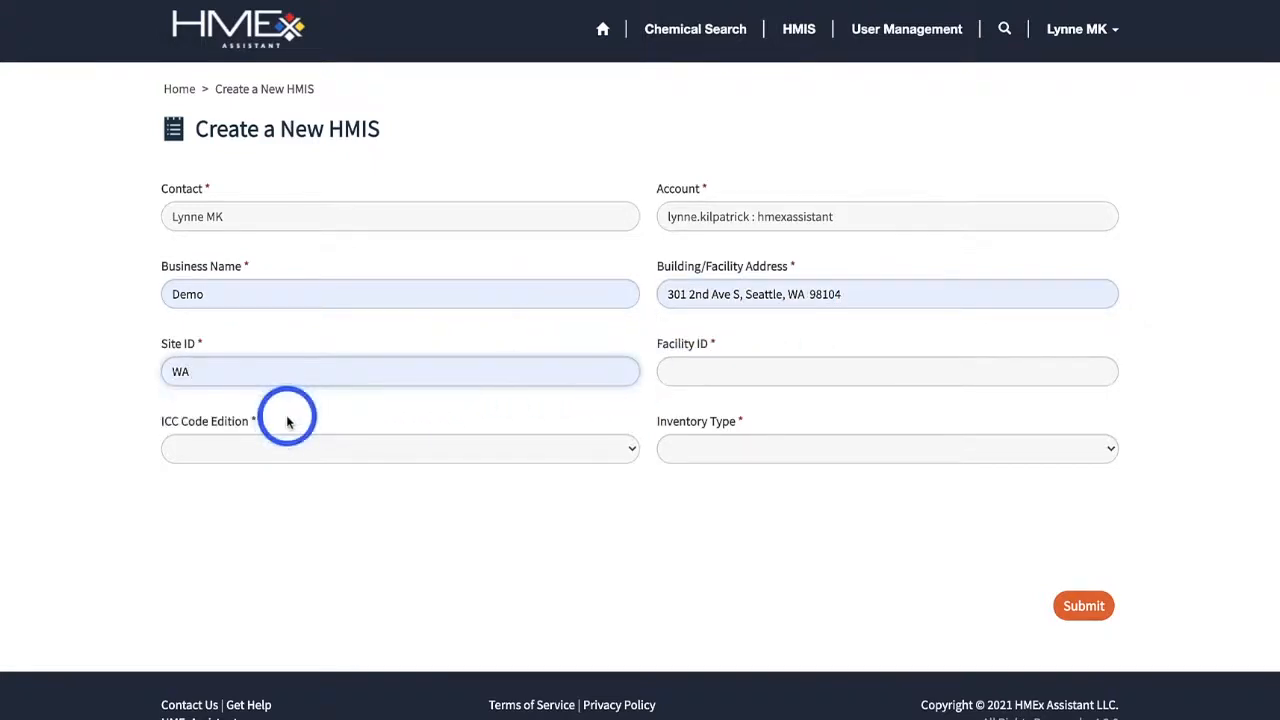
{"action": "left_click", "coordinate": [846, 371]}
{"action": "left_click", "coordinate": [786, 410]}
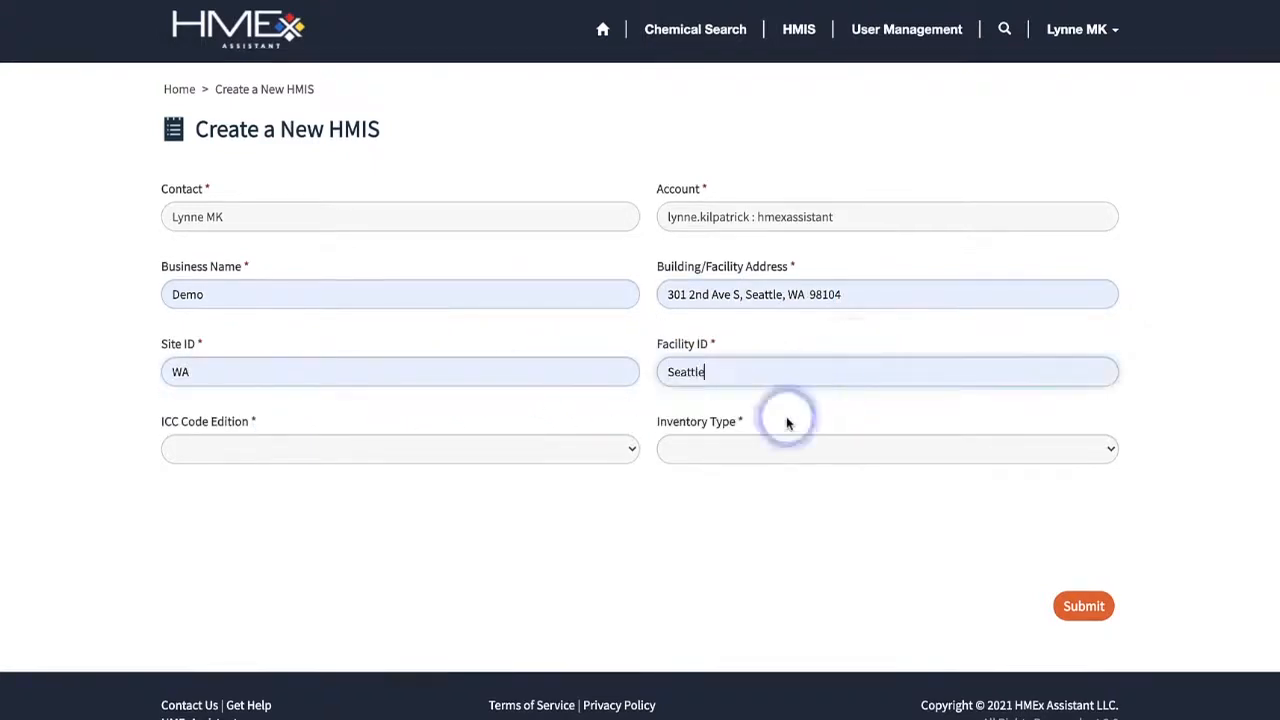
Set the ICC code edition to 2018 and the inventory type to Control Area - Indoor
{"action": "left_click", "coordinate": [432, 450]}
{"action": "left_click", "coordinate": [577, 472]}
{"action": "left_click", "coordinate": [923, 449]}
{"action": "left_click", "coordinate": [705, 471]}
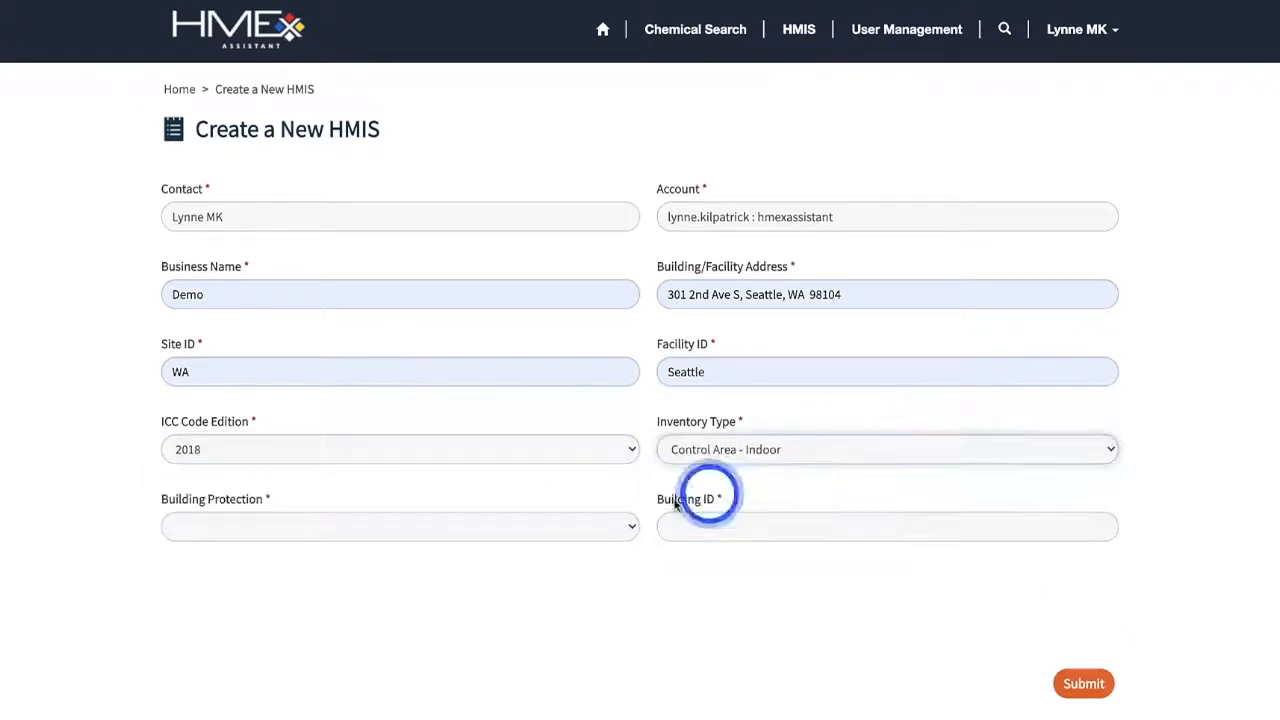
Set the building protection to Sprinklered throughout and the building ID to SFD1
{"action": "left_click", "coordinate": [512, 530]}
{"action": "left_click", "coordinate": [506, 550]}
{"action": "left_click", "coordinate": [880, 526]}
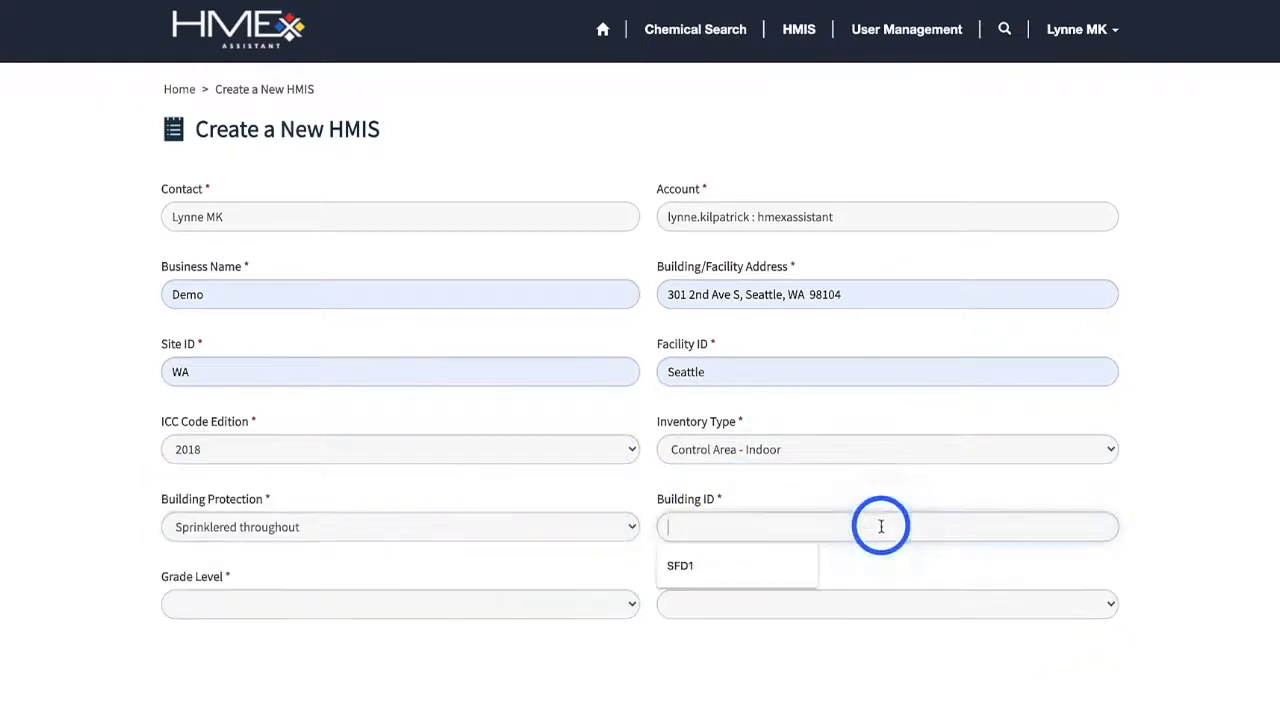
{"action": "left_click", "coordinate": [801, 570]}
Set the grade level to Above Grade and the sprinkler design to Ordinary Hazard Group 1
{"action": "left_click", "coordinate": [543, 602]}
{"action": "left_click", "coordinate": [532, 621]}
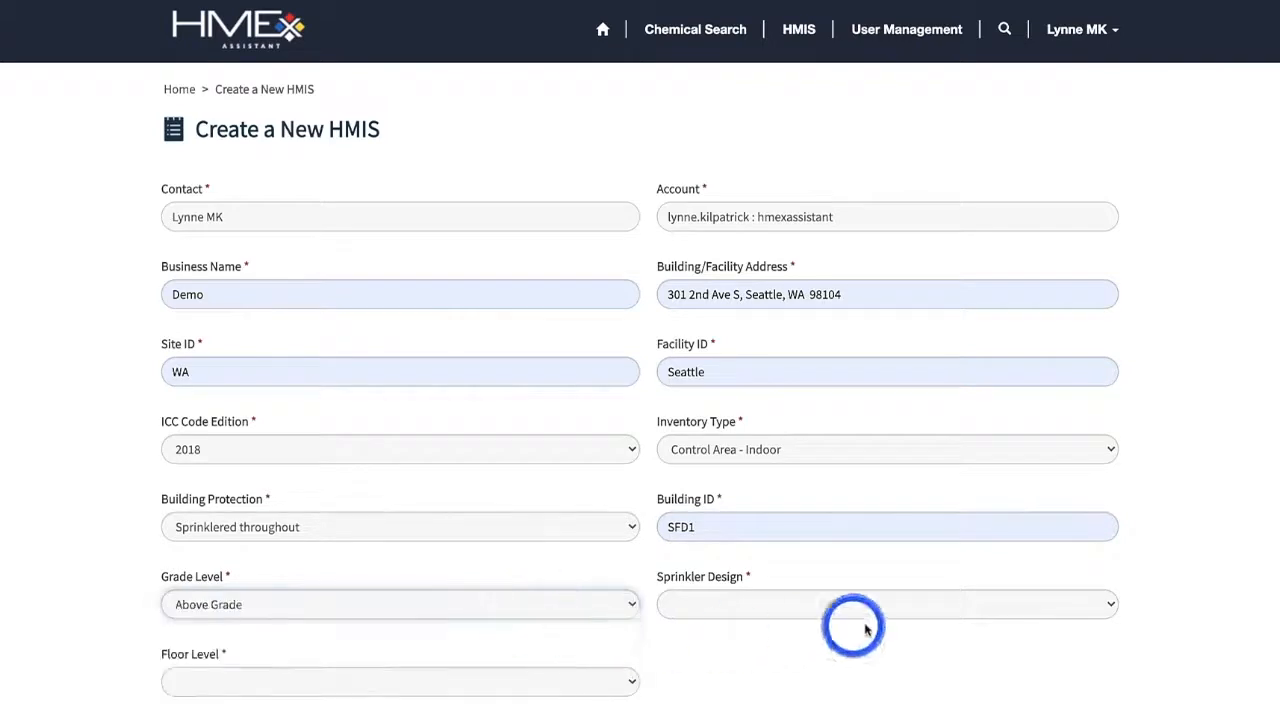
{"action": "left_click", "coordinate": [928, 604]}
{"action": "left_click", "coordinate": [903, 649]}
Set the floor level to 1 and the indoor control area to CA1
{"action": "left_click", "coordinate": [514, 681]}
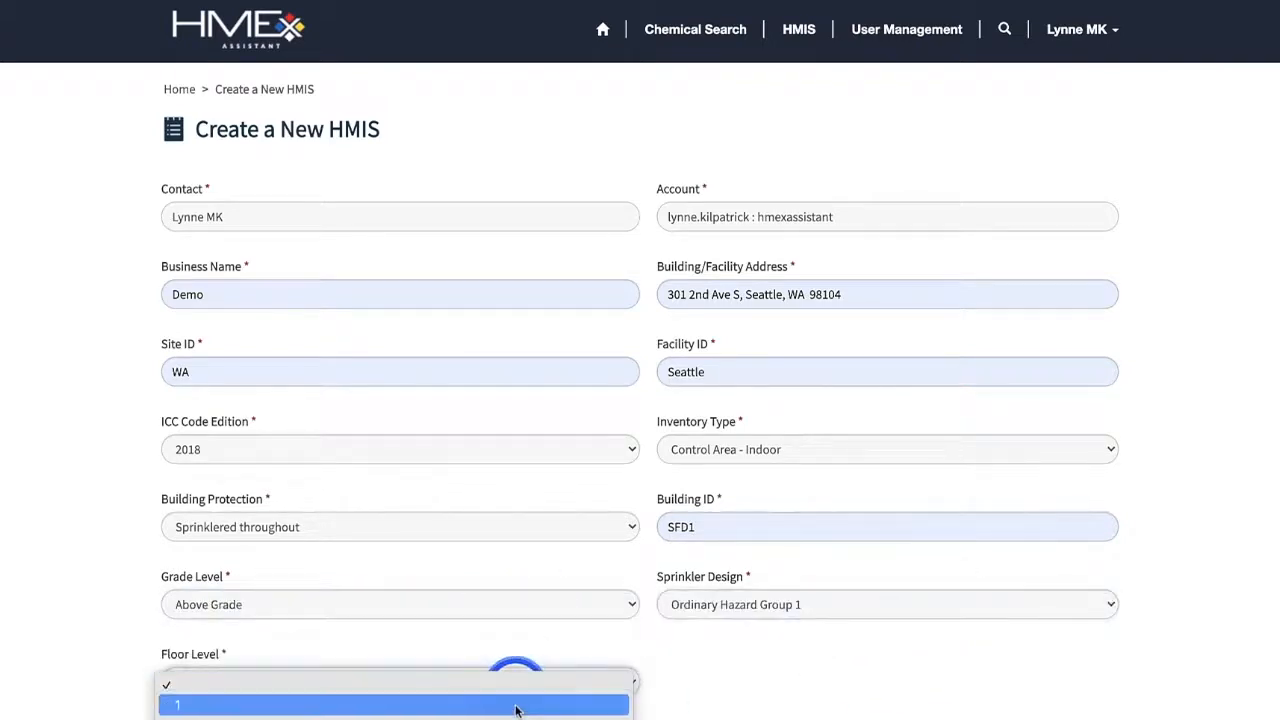
{"action": "left_click", "coordinate": [517, 706]}
{"action": "scroll", "coordinate": [517, 706], "scroll_direction": "down", "scroll_amount": 3}
{"action": "left_click", "coordinate": [877, 440]}
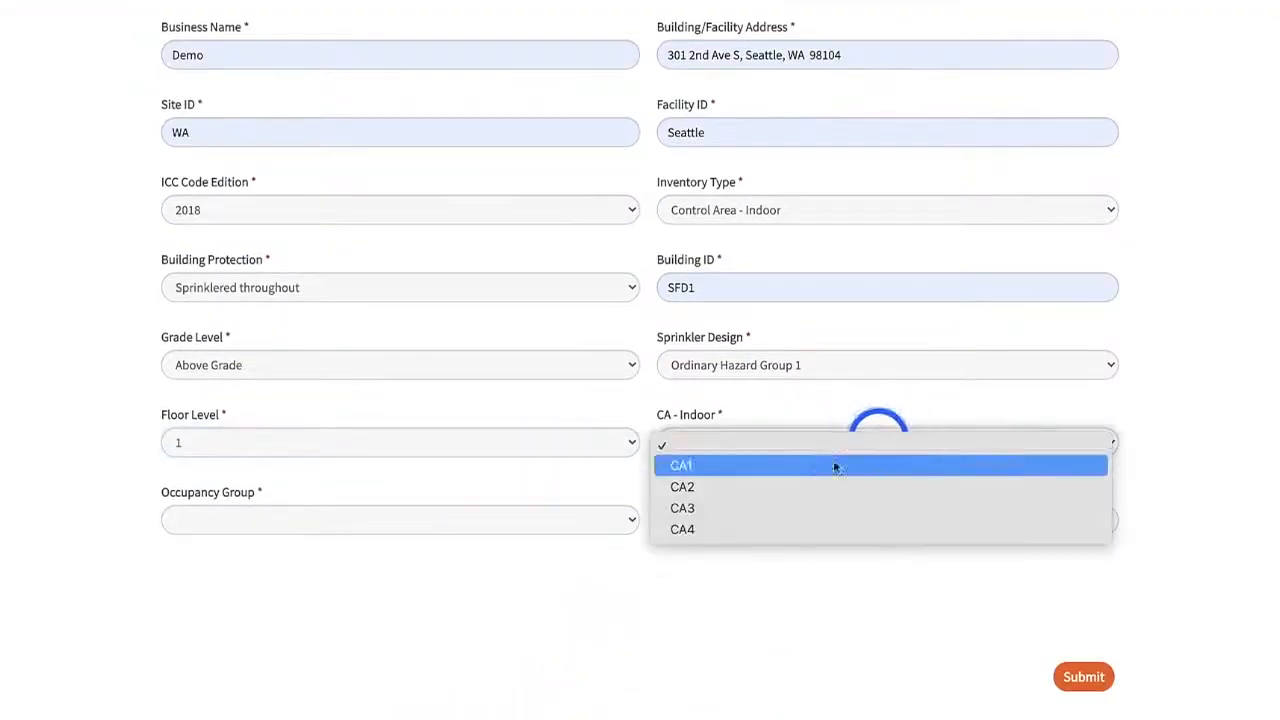
{"action": "left_click", "coordinate": [834, 466]}
Set the occupancy group to Factory (Group F) and the occupancy class to F-1
{"action": "left_click", "coordinate": [450, 521]}
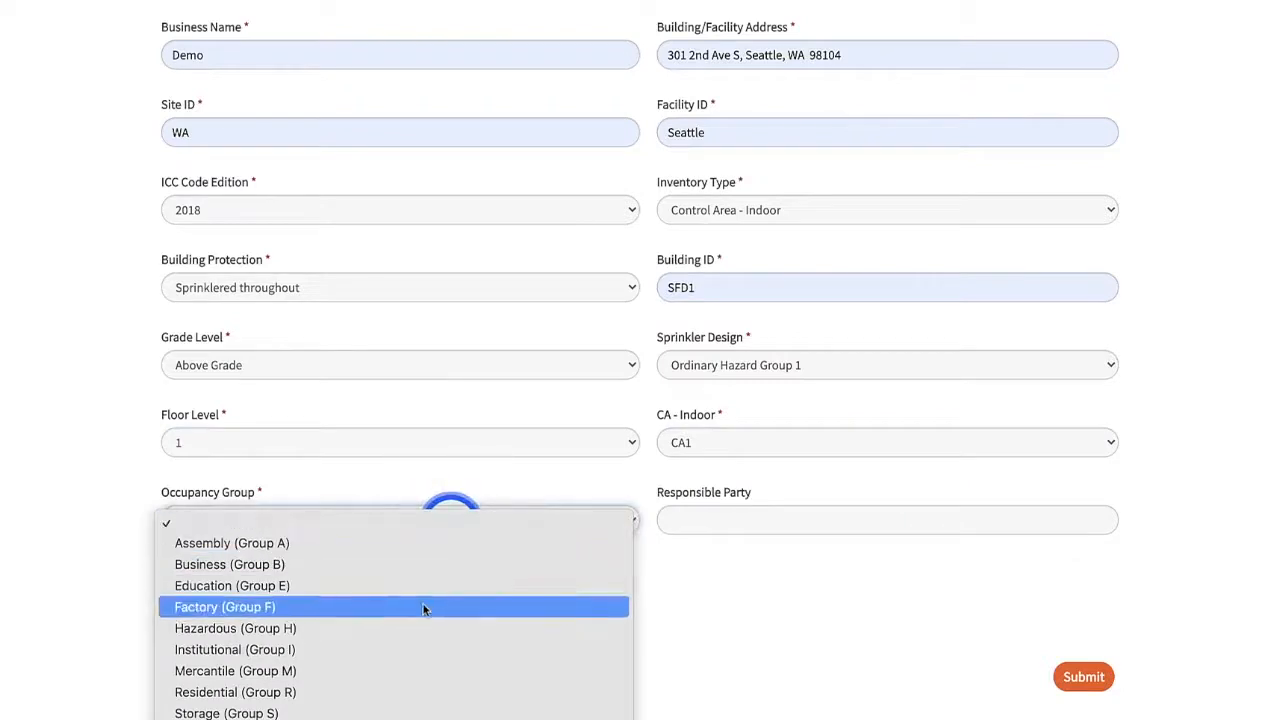
{"action": "left_click", "coordinate": [423, 609]}
{"action": "left_click", "coordinate": [823, 523]}
{"action": "left_click", "coordinate": [823, 543]}
Set the responsible party to RT and submit the new HMIS form
{"action": "left_click", "coordinate": [884, 597]}
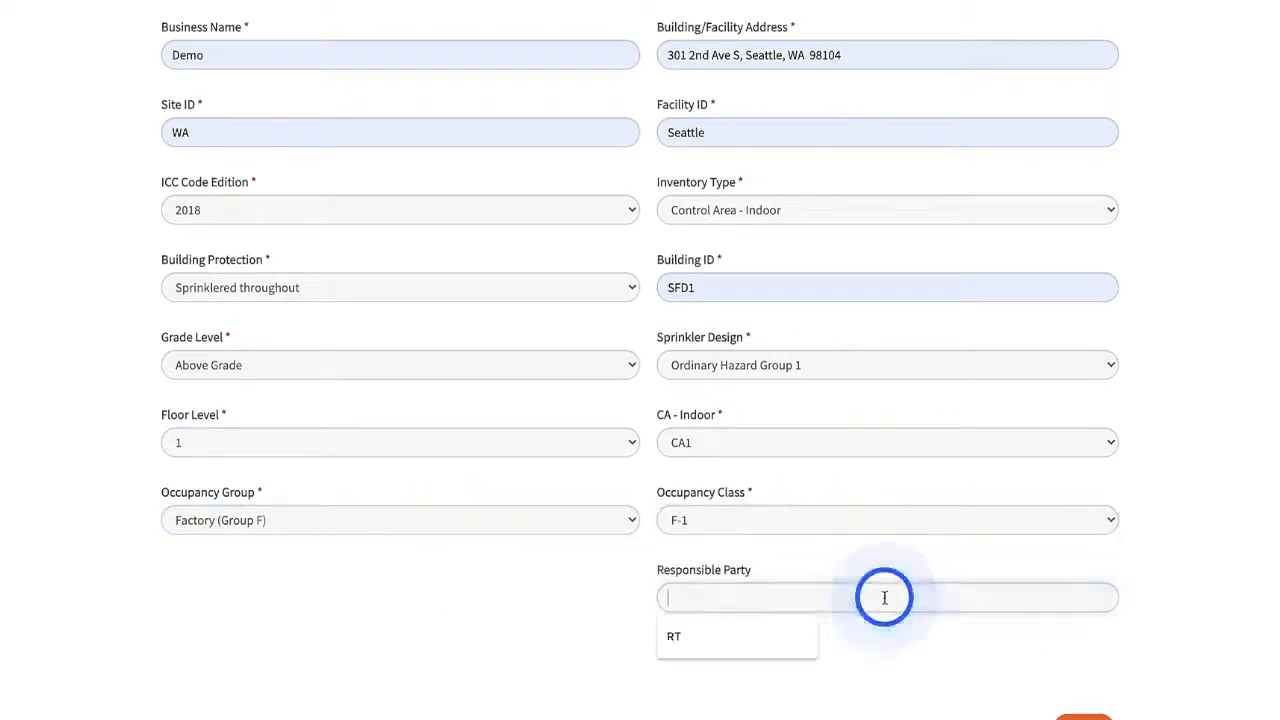
{"action": "left_click", "coordinate": [798, 648]}
{"action": "left_click", "coordinate": [1101, 719]}
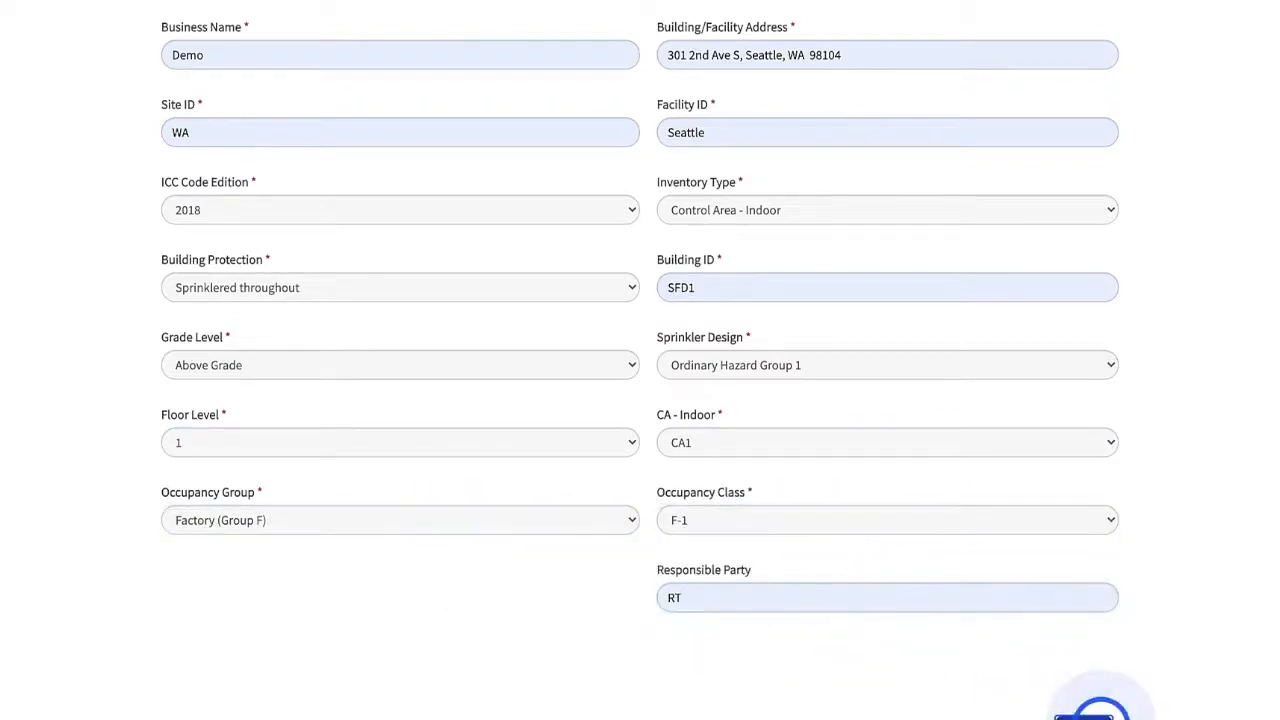
Open the details of the Demo inventory for building SFD1 from the HMIS list
{"action": "scroll", "coordinate": [876, 637], "scroll_direction": "down", "scroll_amount": 3}
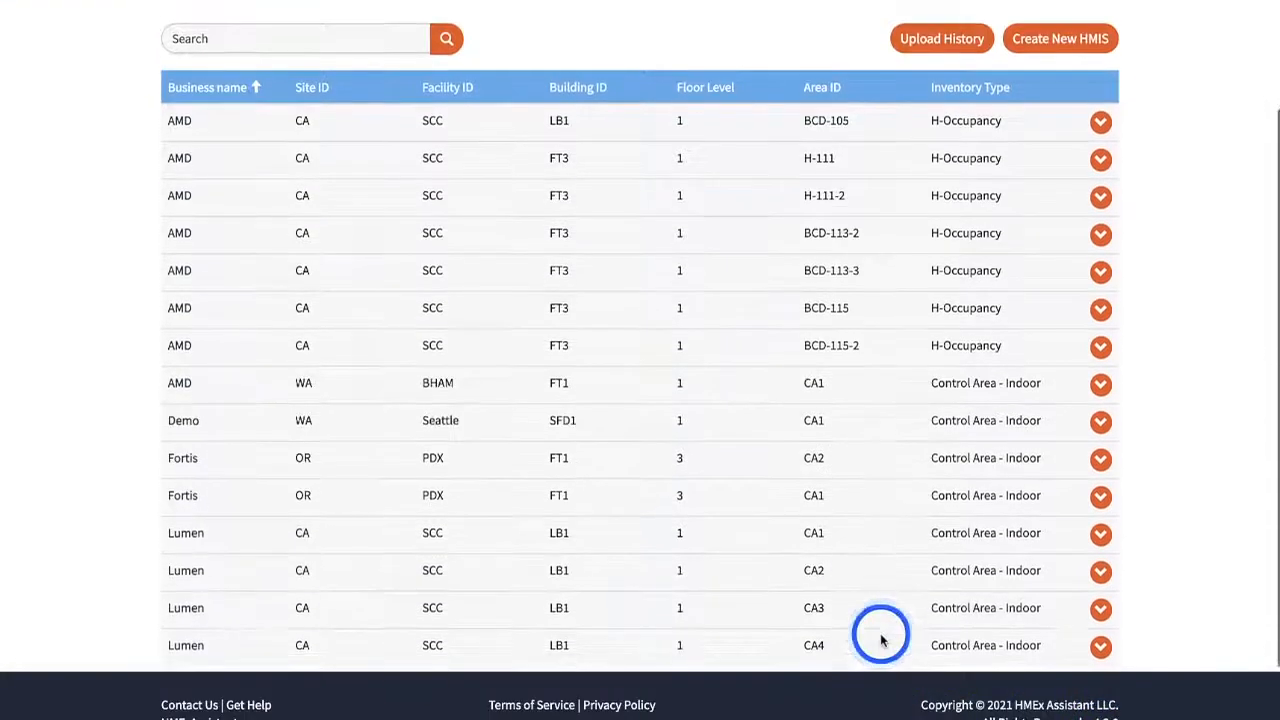
{"action": "left_click", "coordinate": [184, 421]}
{"action": "scroll", "coordinate": [120, 598], "scroll_direction": "down", "scroll_amount": 5}
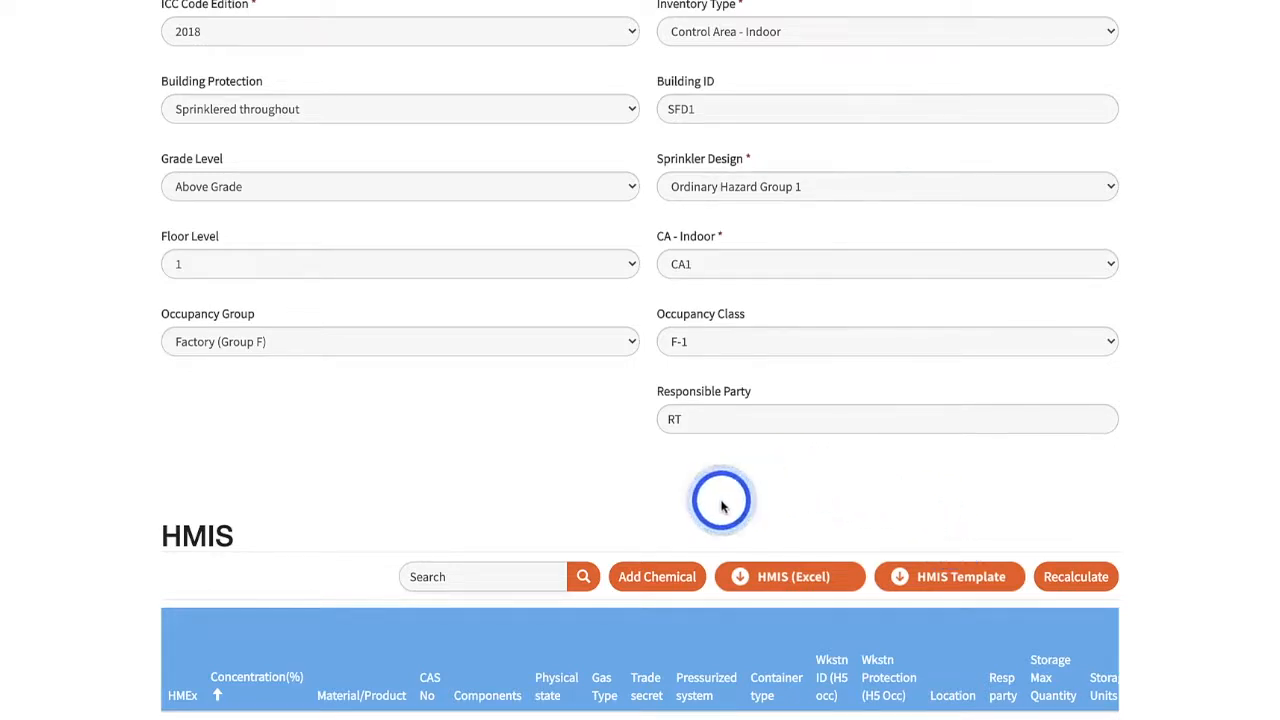
{"action": "scroll", "coordinate": [723, 500], "scroll_direction": "down", "scroll_amount": 1}
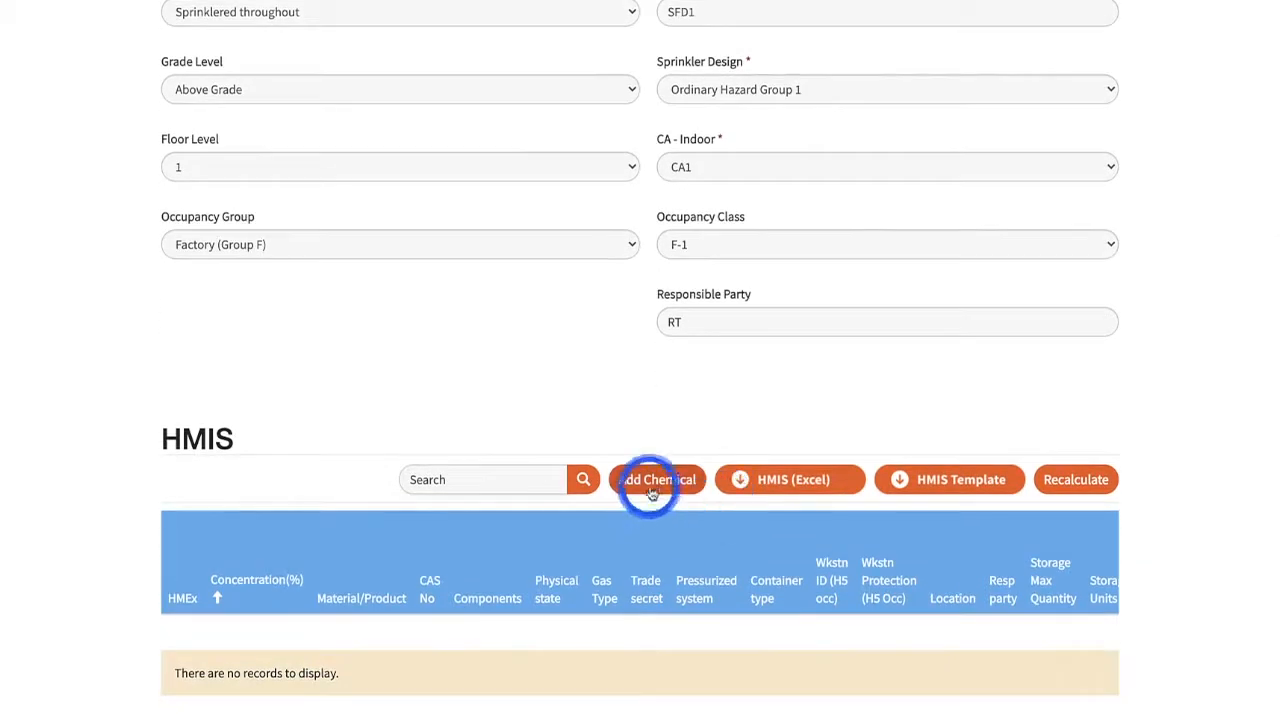
Start a new chemical entry in the inventory and pick trichlorosilane from the chemical lookup
{"action": "left_click", "coordinate": [651, 480]}
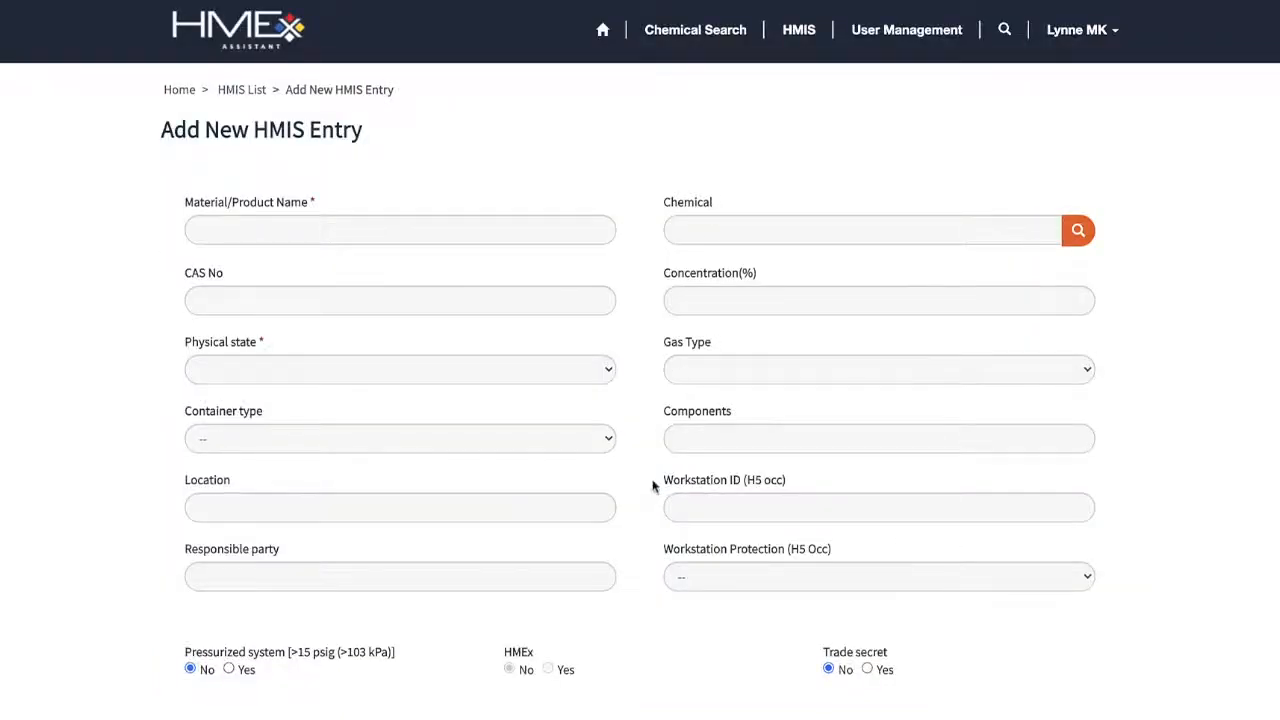
{"action": "left_click", "coordinate": [1078, 231]}
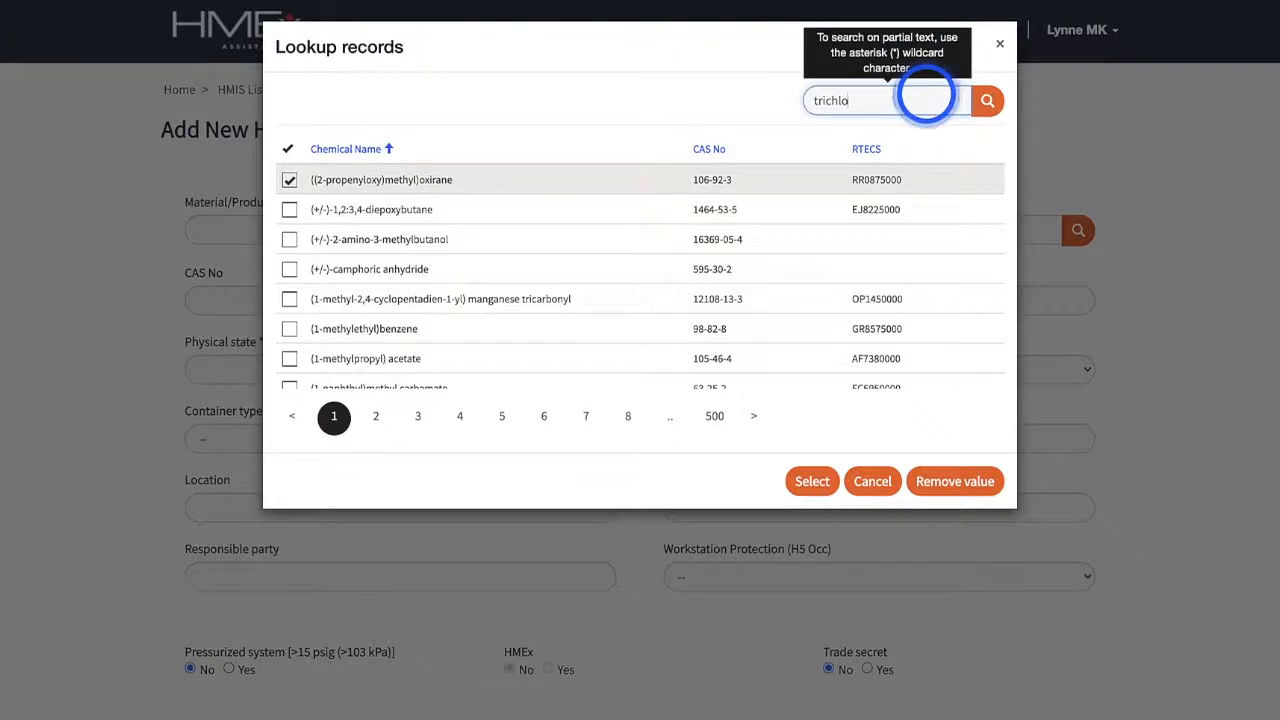
{"action": "key", "text": "Return"}
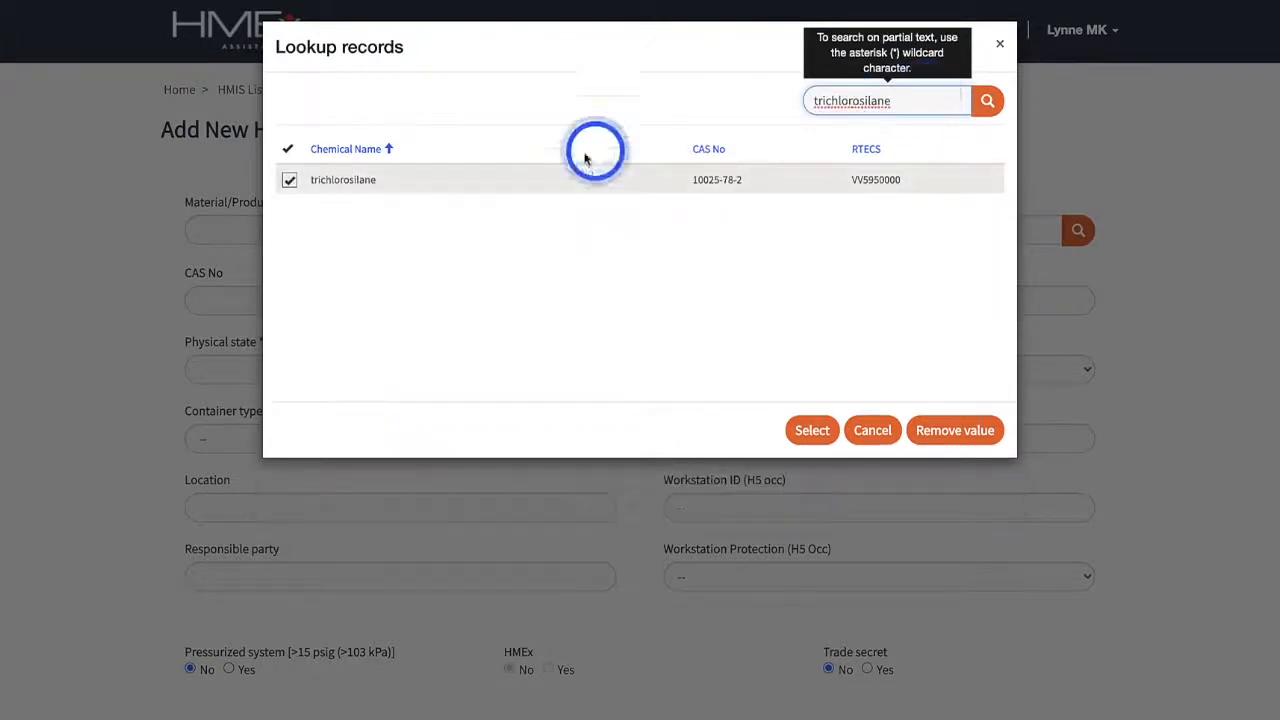
{"action": "left_click", "coordinate": [511, 179]}
{"action": "left_click", "coordinate": [811, 432]}
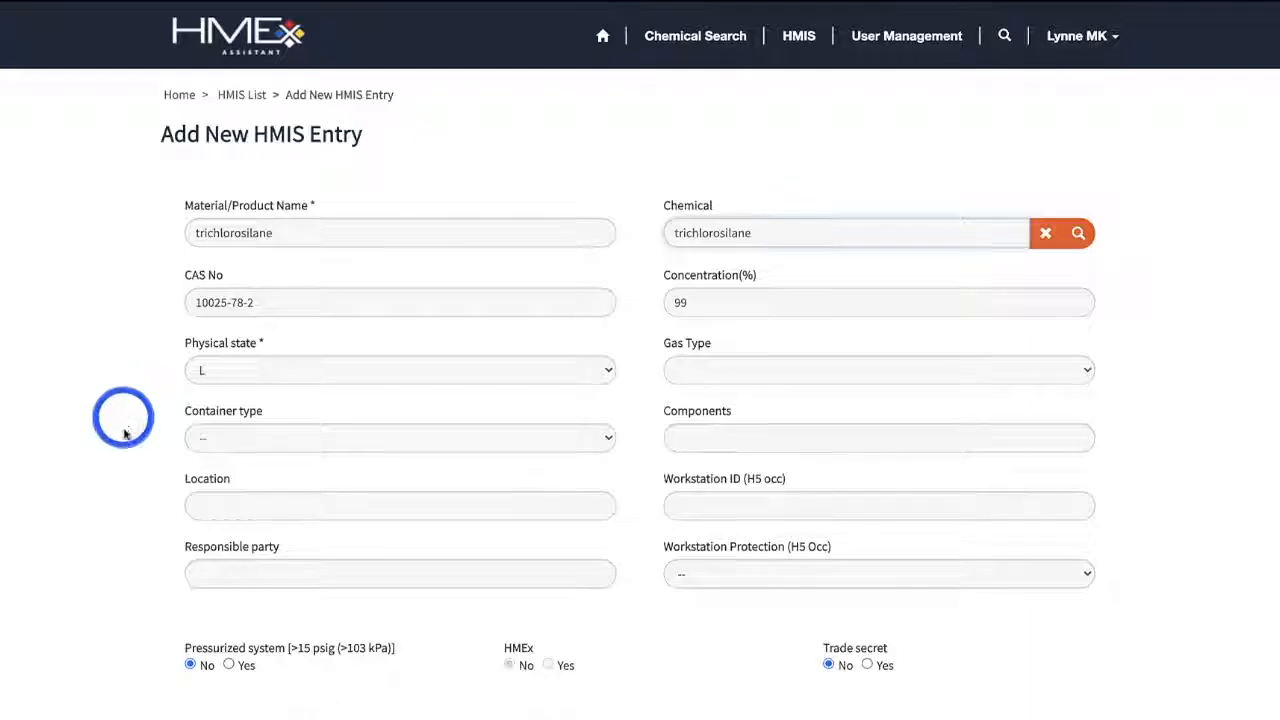
Set the entry's container type to Container, the location to Lab 101 and the responsible party to RT
{"action": "left_click", "coordinate": [491, 440]}
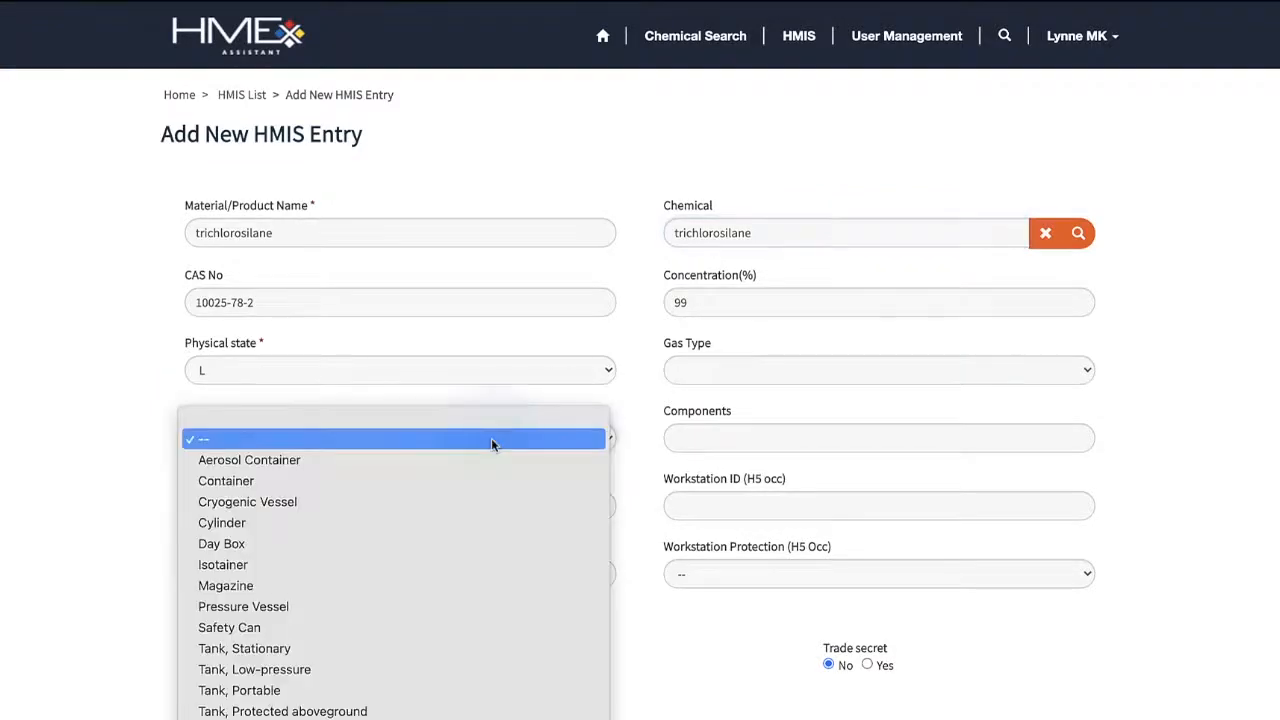
{"action": "left_click", "coordinate": [472, 481]}
{"action": "left_click", "coordinate": [457, 508]}
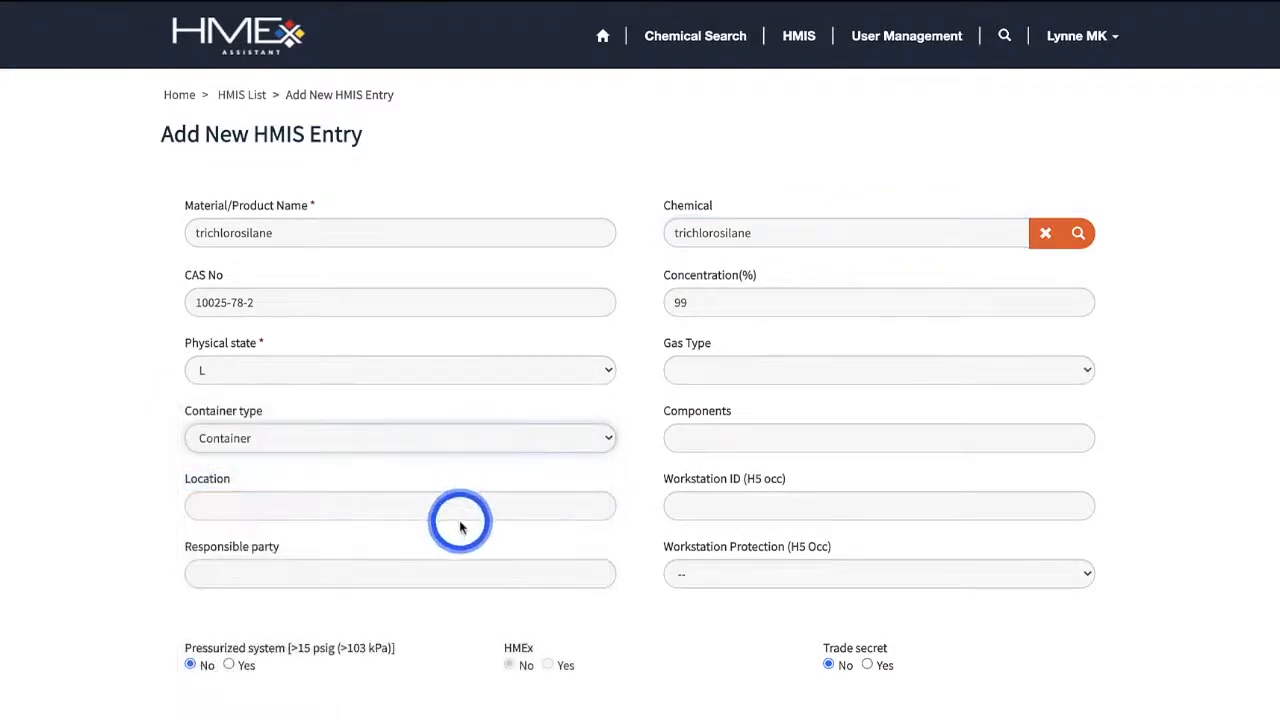
{"action": "left_click", "coordinate": [323, 545]}
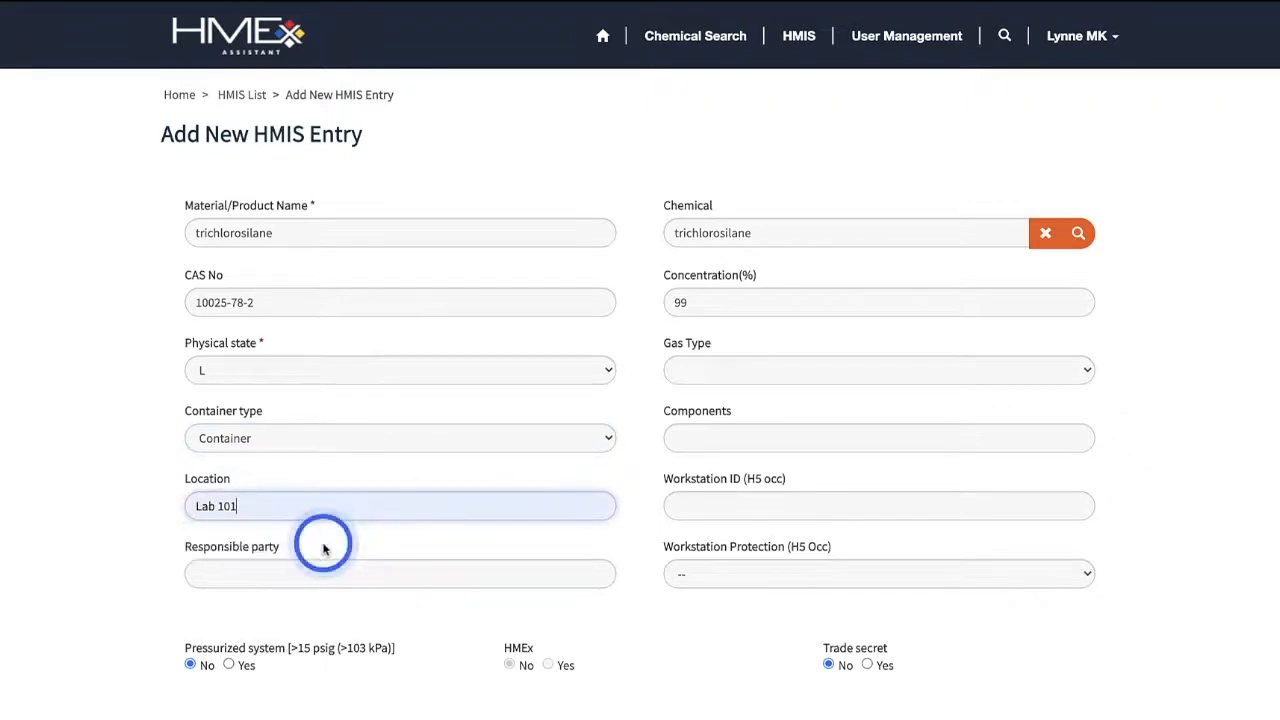
{"action": "left_click", "coordinate": [394, 566]}
{"action": "left_click", "coordinate": [318, 611]}
{"action": "left_click", "coordinate": [318, 611]}
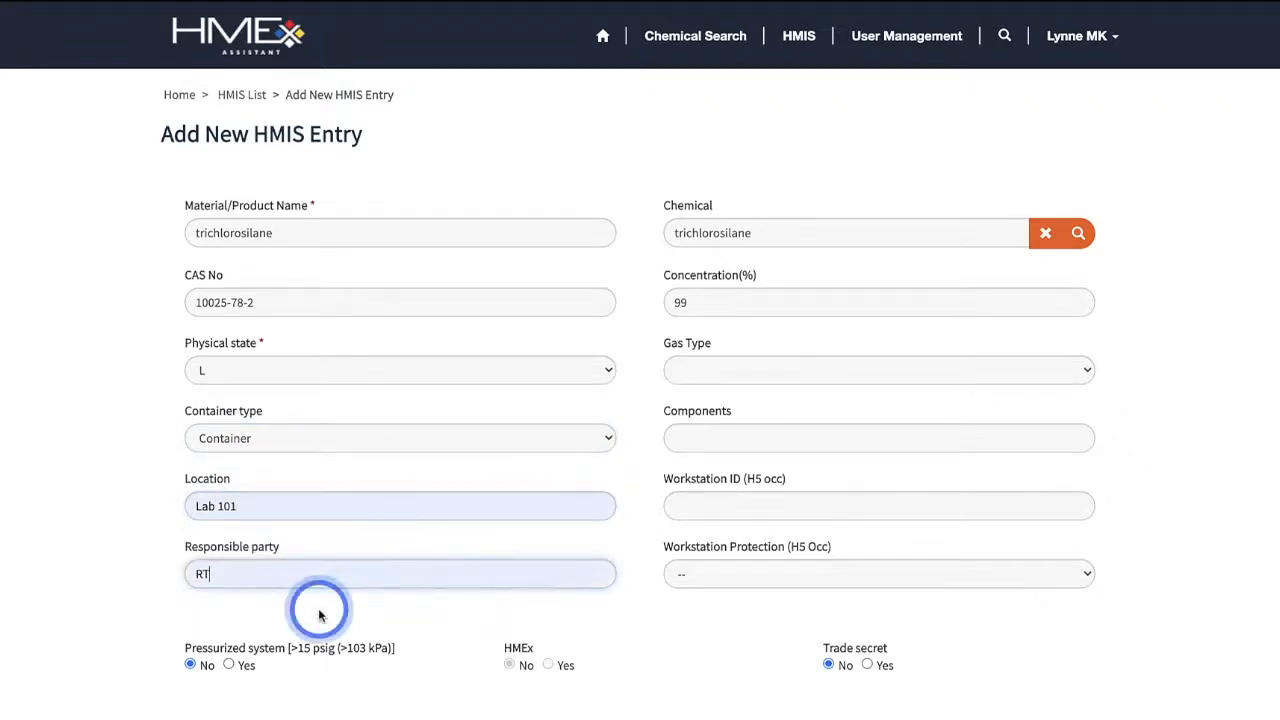
Set the storage max quantity to 100 gal, with 100 percent in an approved cabinet
{"action": "scroll", "coordinate": [429, 666], "scroll_direction": "down", "scroll_amount": 4}
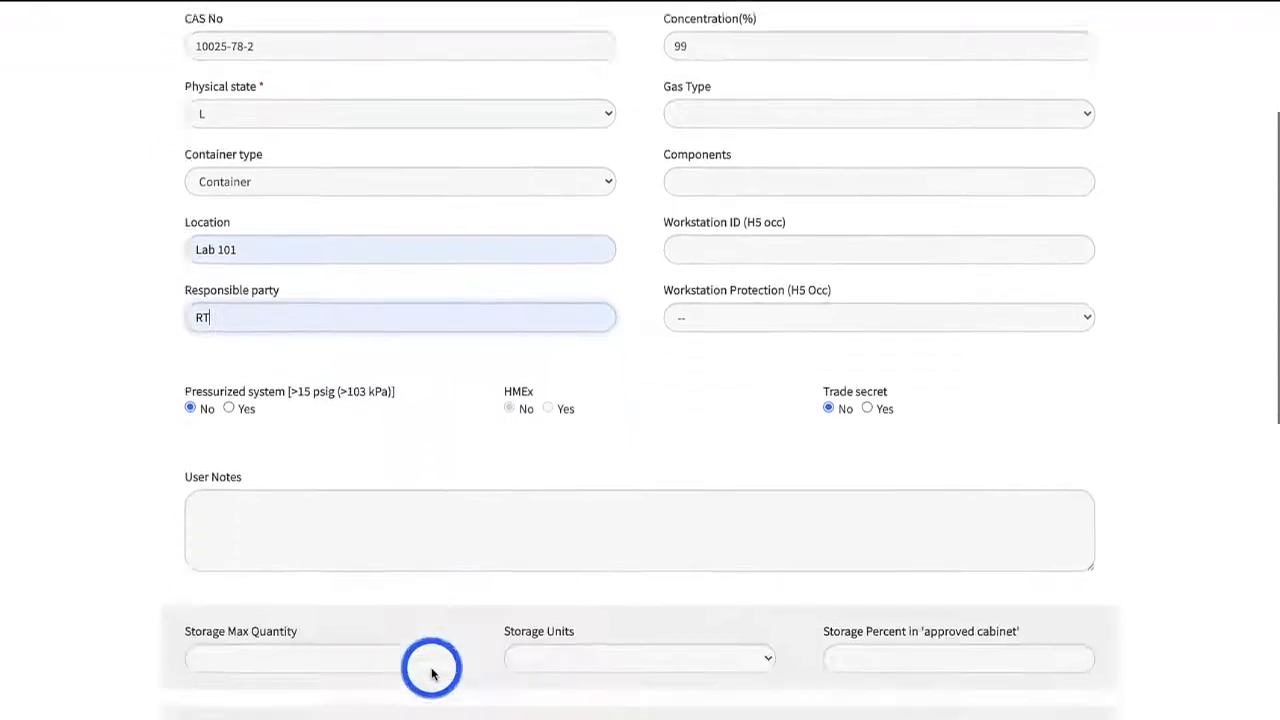
{"action": "scroll", "coordinate": [430, 669], "scroll_direction": "down", "scroll_amount": 3}
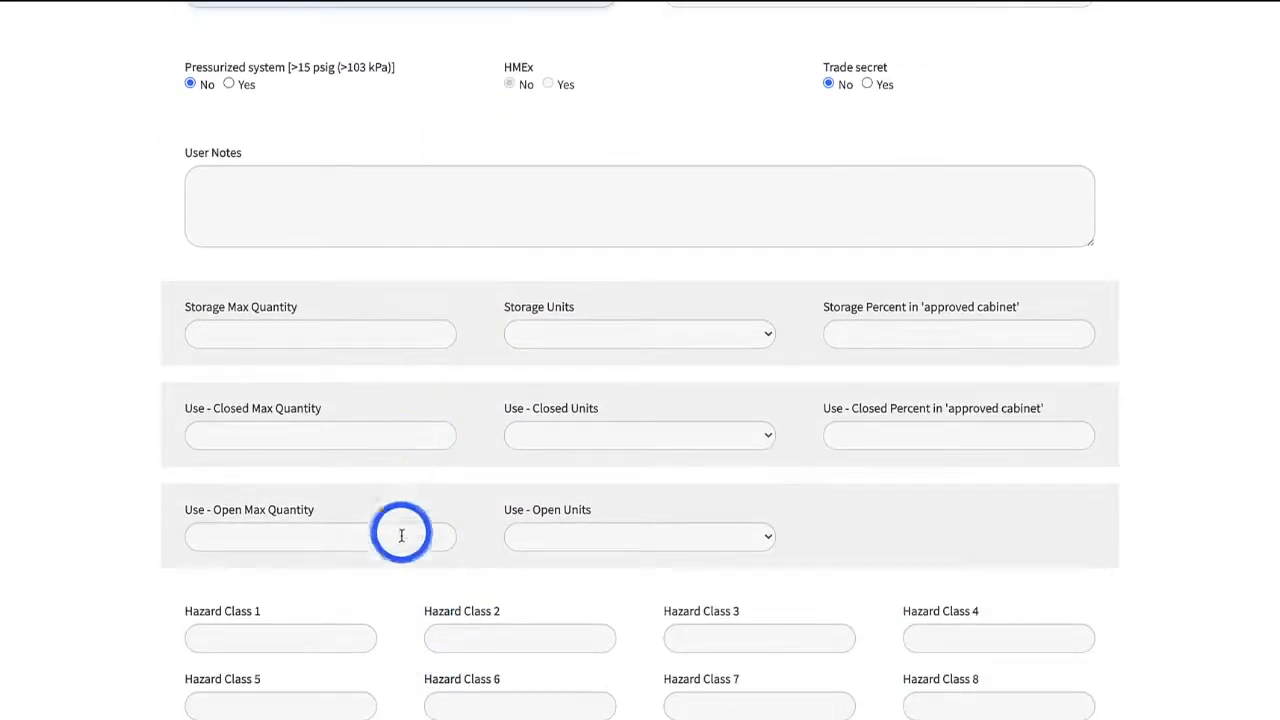
{"action": "left_click", "coordinate": [394, 337]}
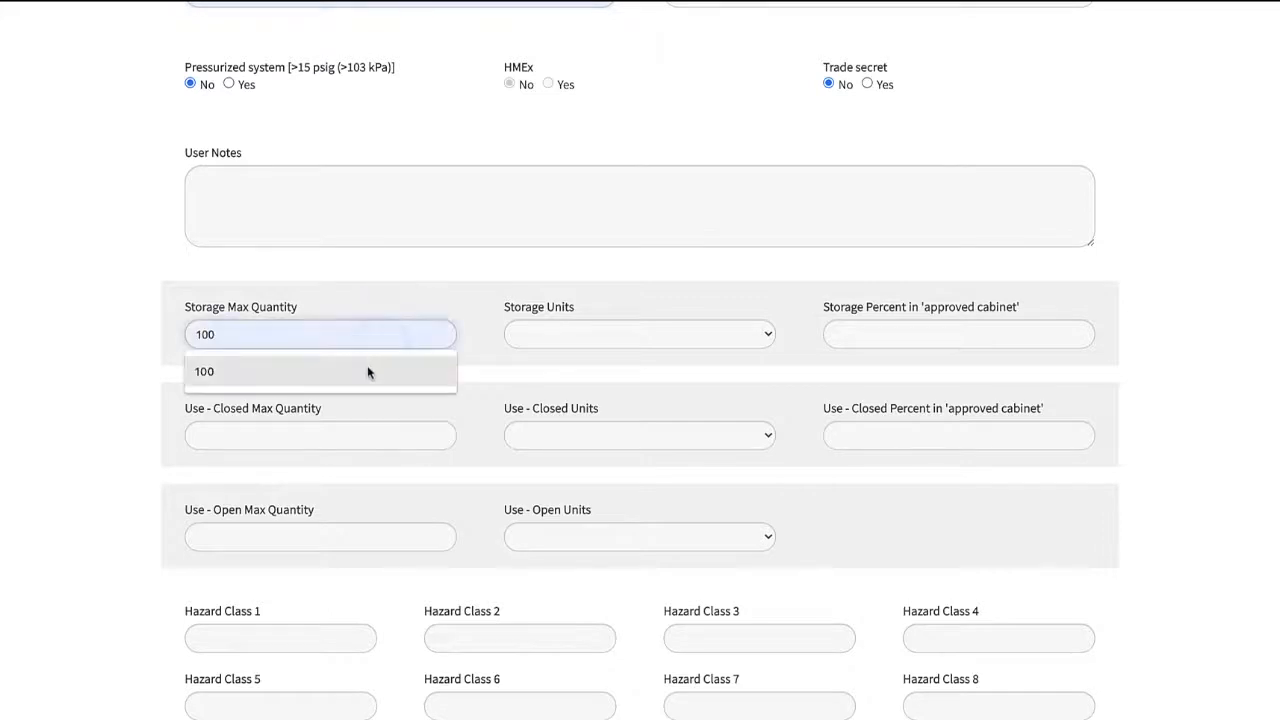
{"action": "left_click", "coordinate": [388, 368]}
{"action": "left_click", "coordinate": [643, 338]}
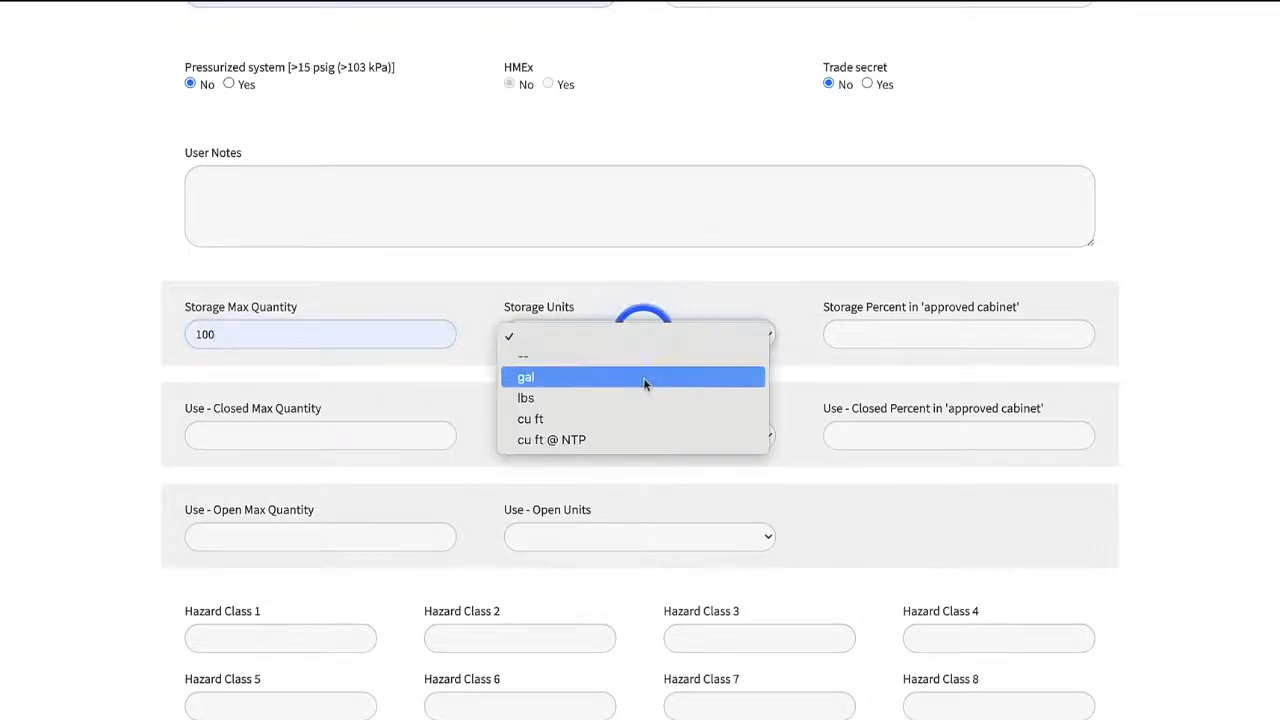
{"action": "left_click", "coordinate": [645, 384]}
{"action": "left_click", "coordinate": [985, 337]}
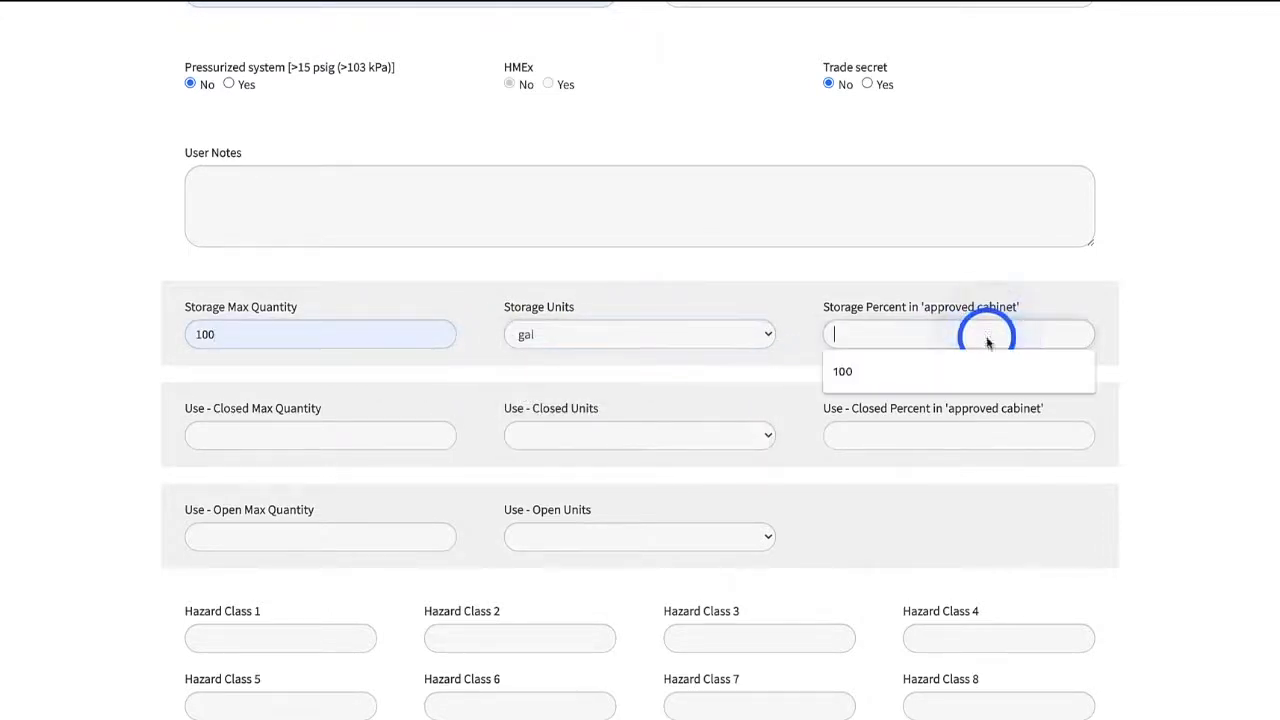
{"action": "left_click", "coordinate": [947, 374]}
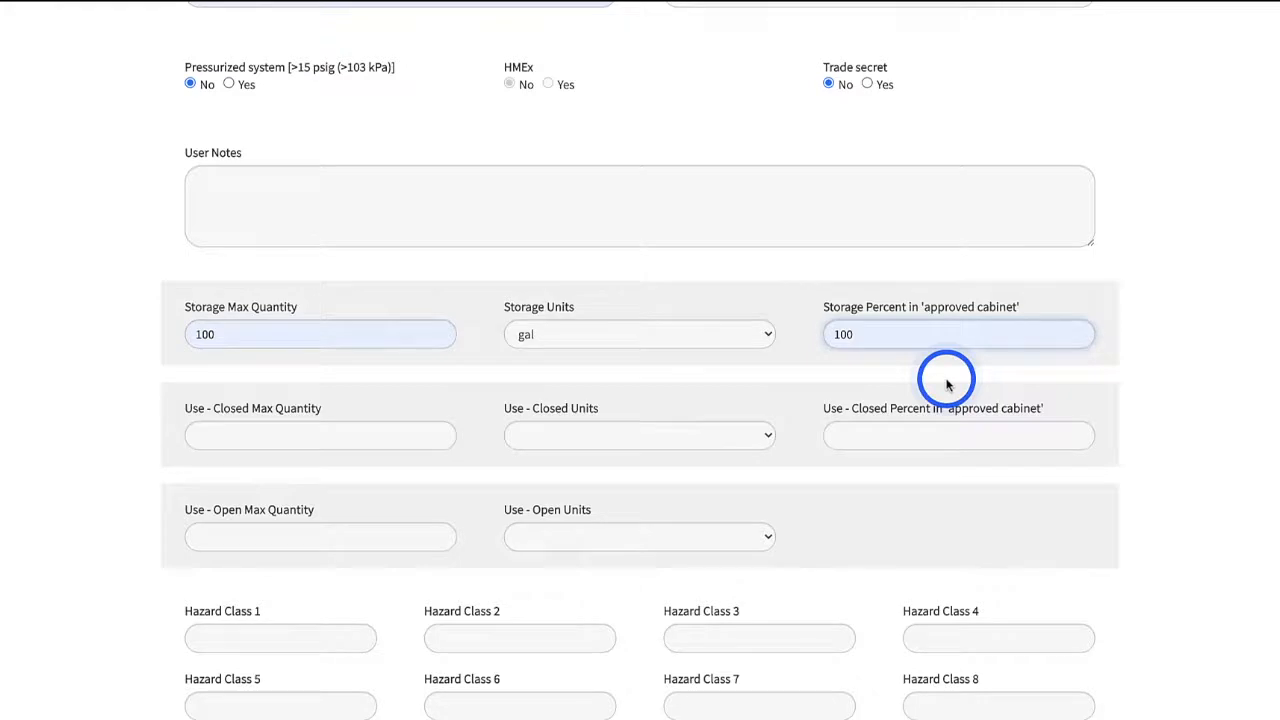
Set Hazard Class 1 to FLIB and the NFPA 704 Health rating to 1
{"action": "scroll", "coordinate": [131, 612], "scroll_direction": "down", "scroll_amount": 4}
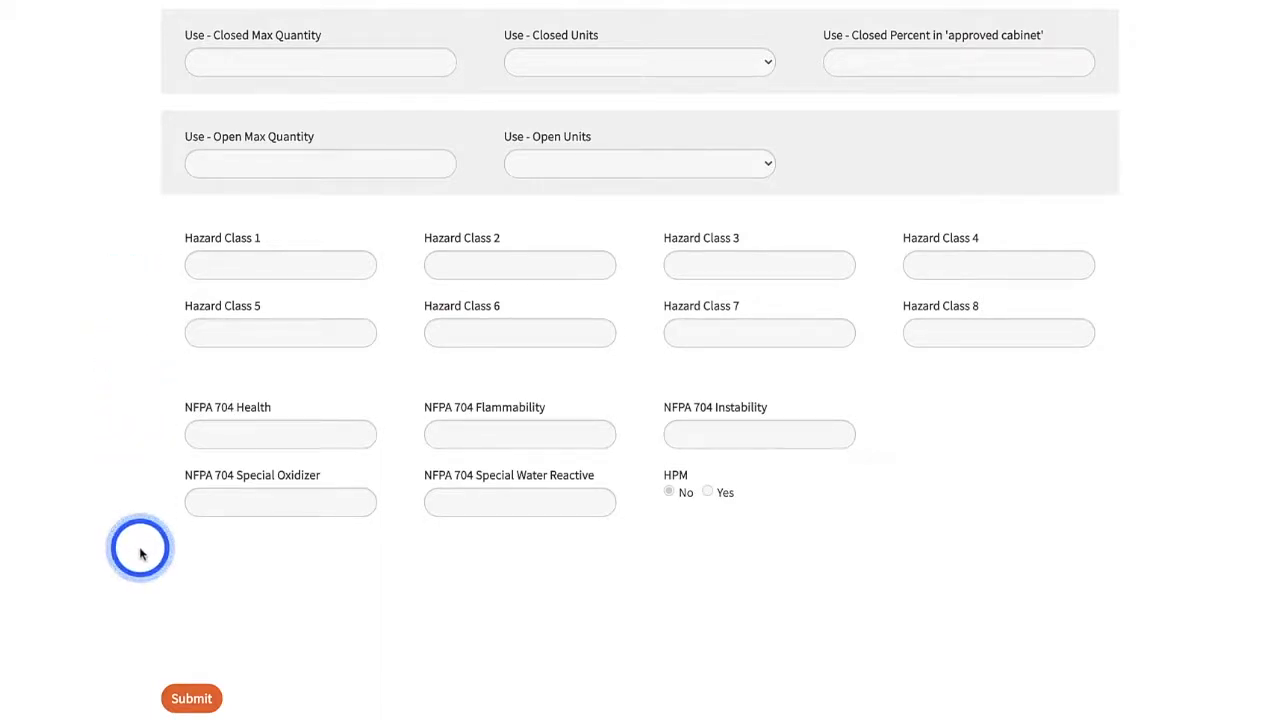
{"action": "left_click", "coordinate": [359, 268]}
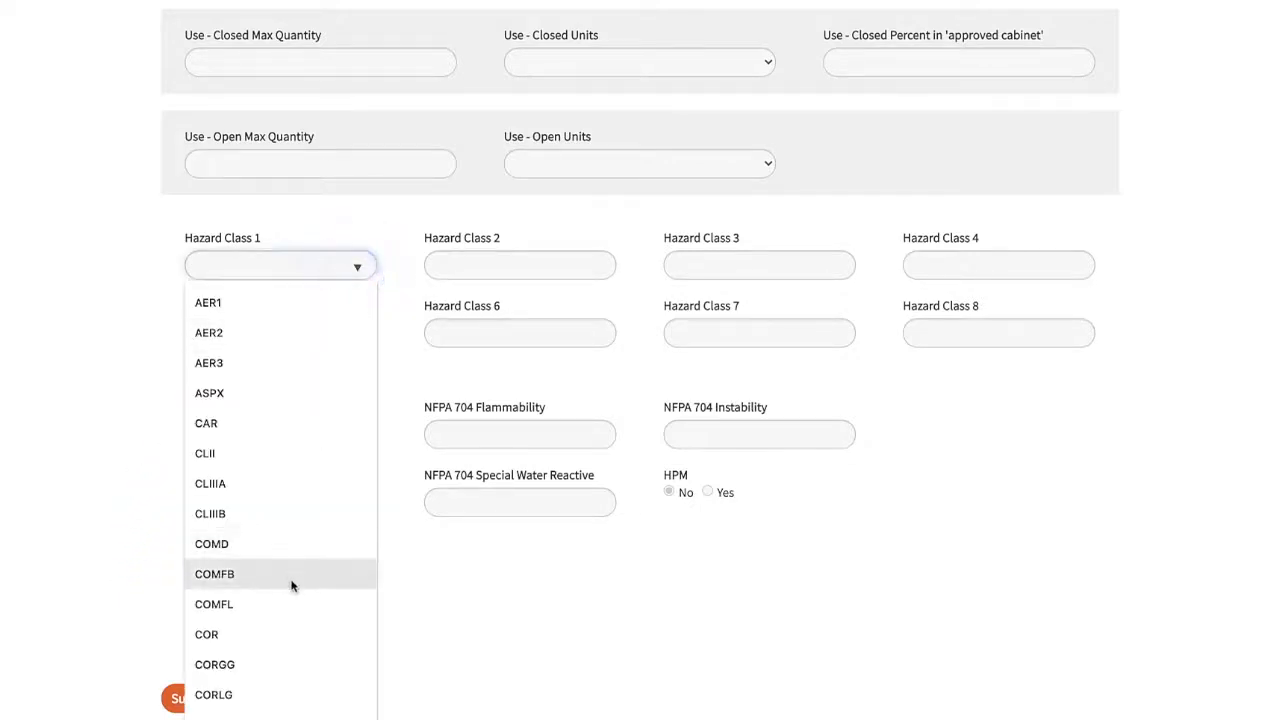
{"action": "scroll", "coordinate": [291, 586], "scroll_direction": "down", "scroll_amount": 2}
{"action": "scroll", "coordinate": [291, 586], "scroll_direction": "down", "scroll_amount": 5}
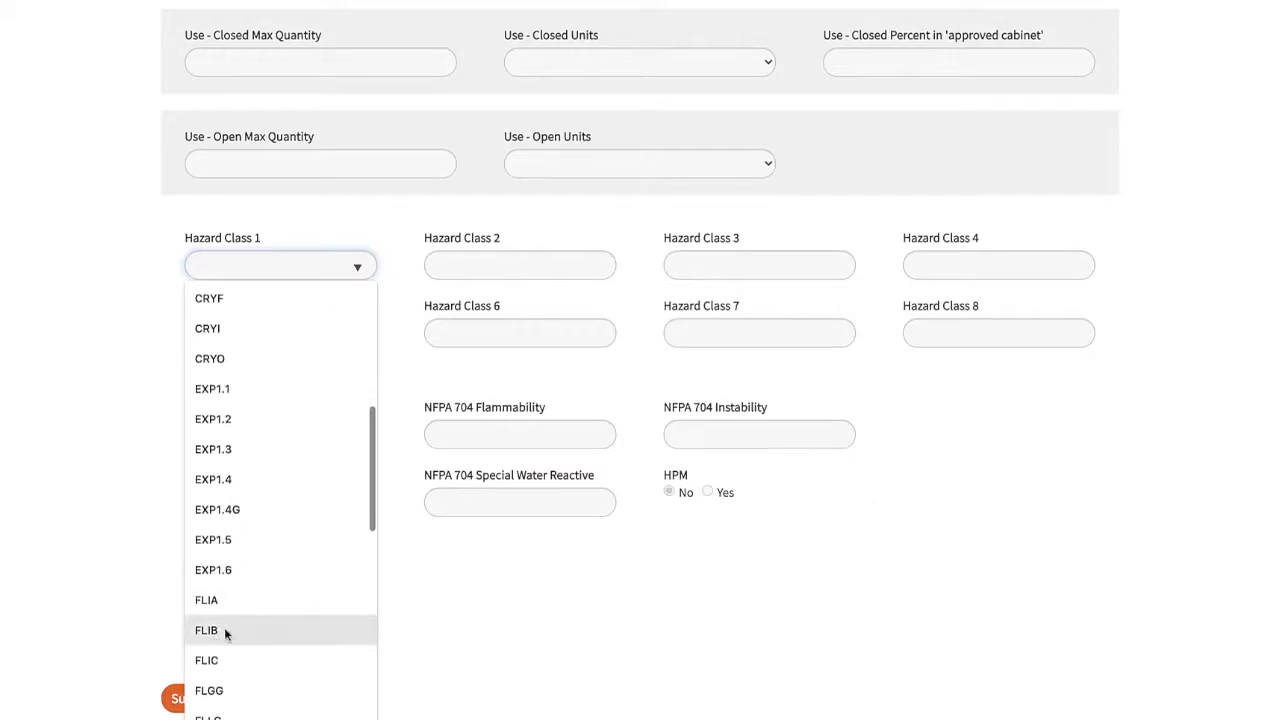
{"action": "left_click", "coordinate": [224, 627]}
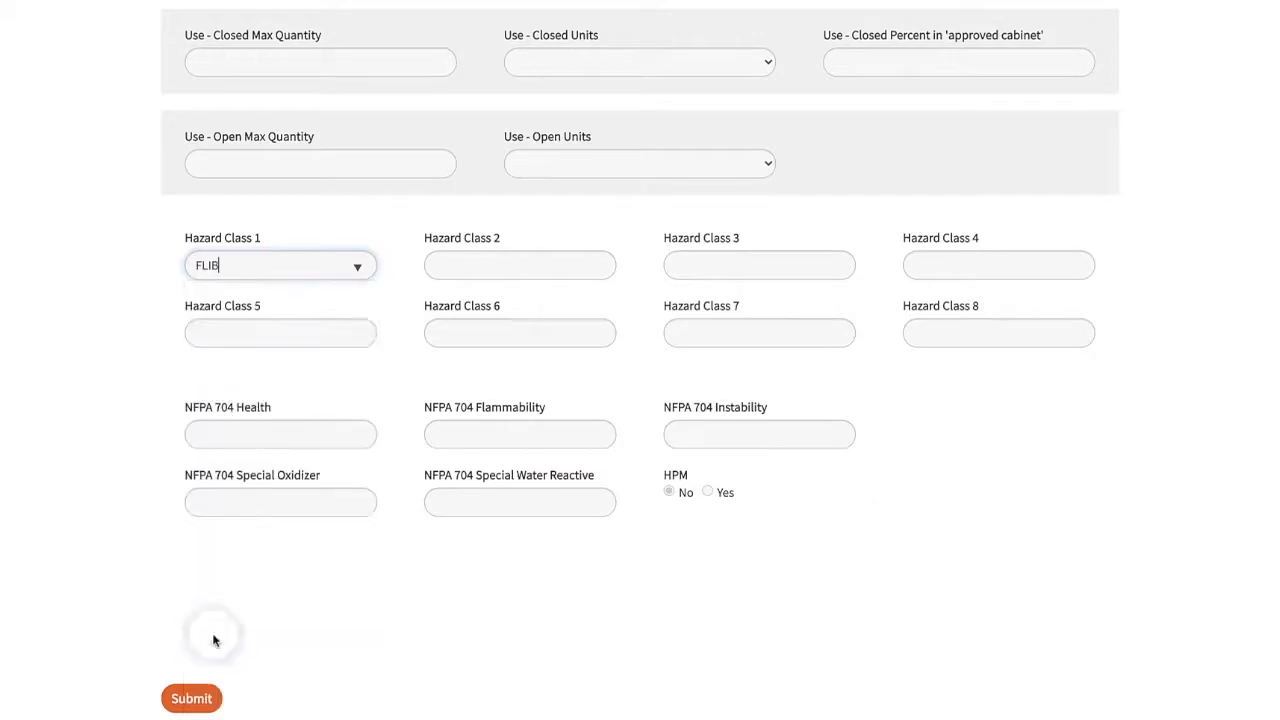
{"action": "left_click", "coordinate": [356, 438]}
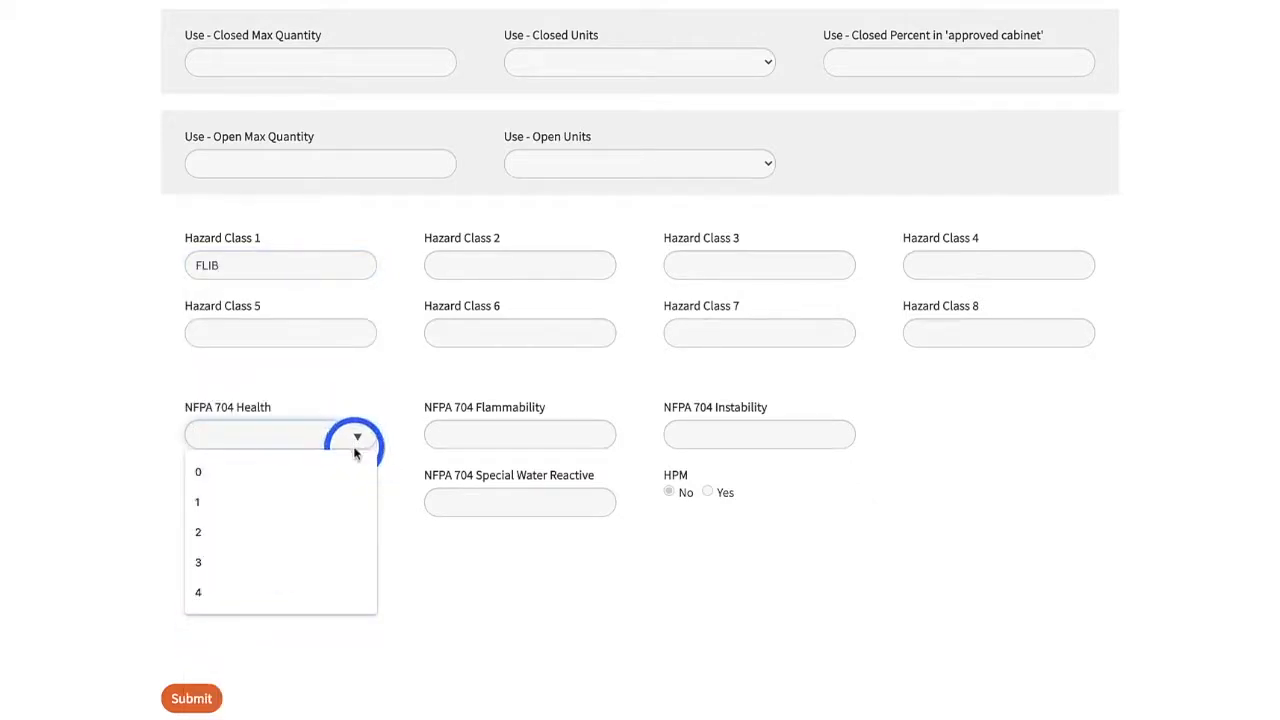
{"action": "left_click", "coordinate": [350, 500]}
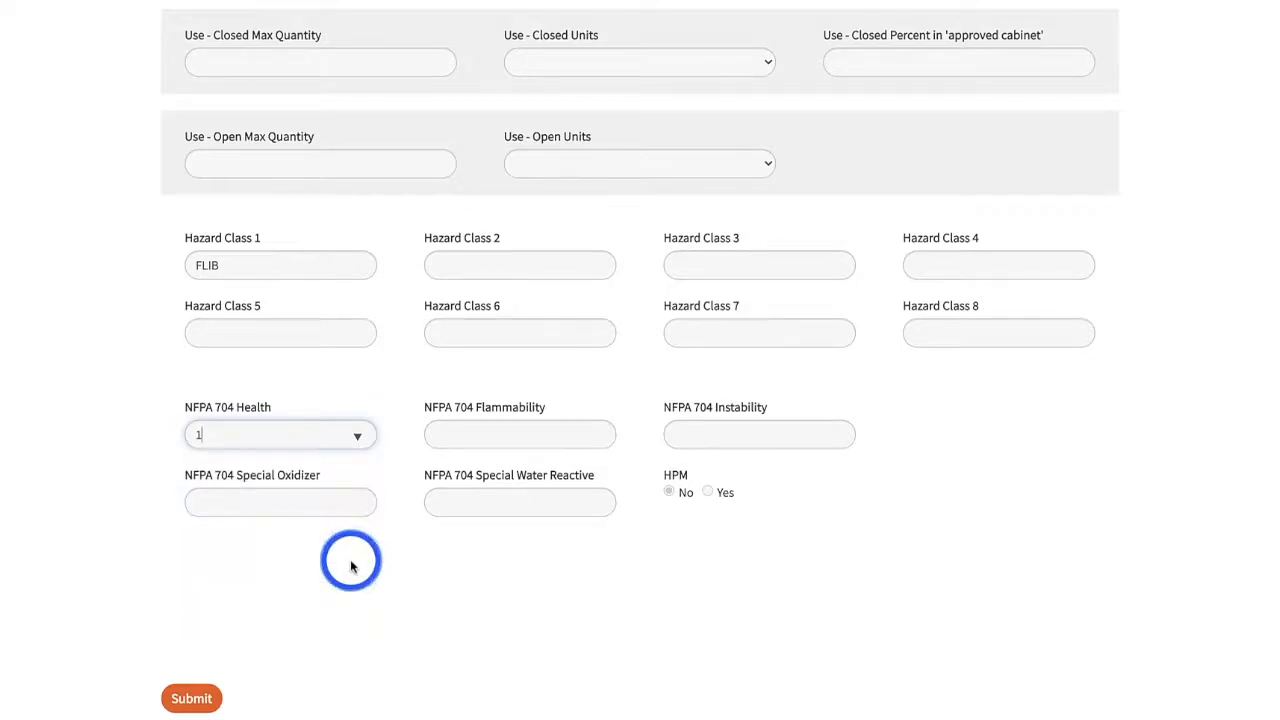
Clear the Hazard Class 1 value and submit the trichlorosilane entry
{"action": "left_click", "coordinate": [314, 268]}
{"action": "key", "text": "BackSpace"}
{"action": "key", "text": "BackSpace"}
{"action": "key", "text": "BackSpace"}
{"action": "key", "text": "BackSpace"}
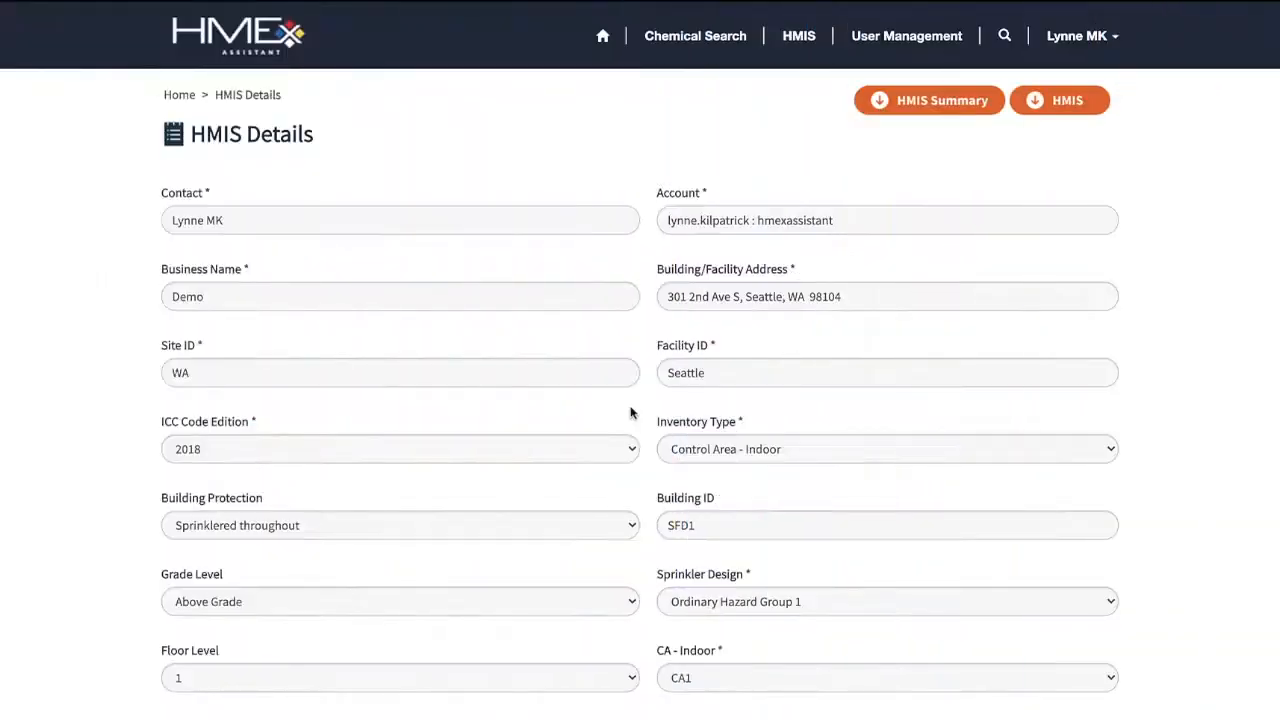
Download the HMIS template from the Demo inventory's HMIS section
{"action": "left_click", "coordinate": [106, 617]}
{"action": "scroll", "coordinate": [106, 617], "scroll_direction": "down", "scroll_amount": 5}
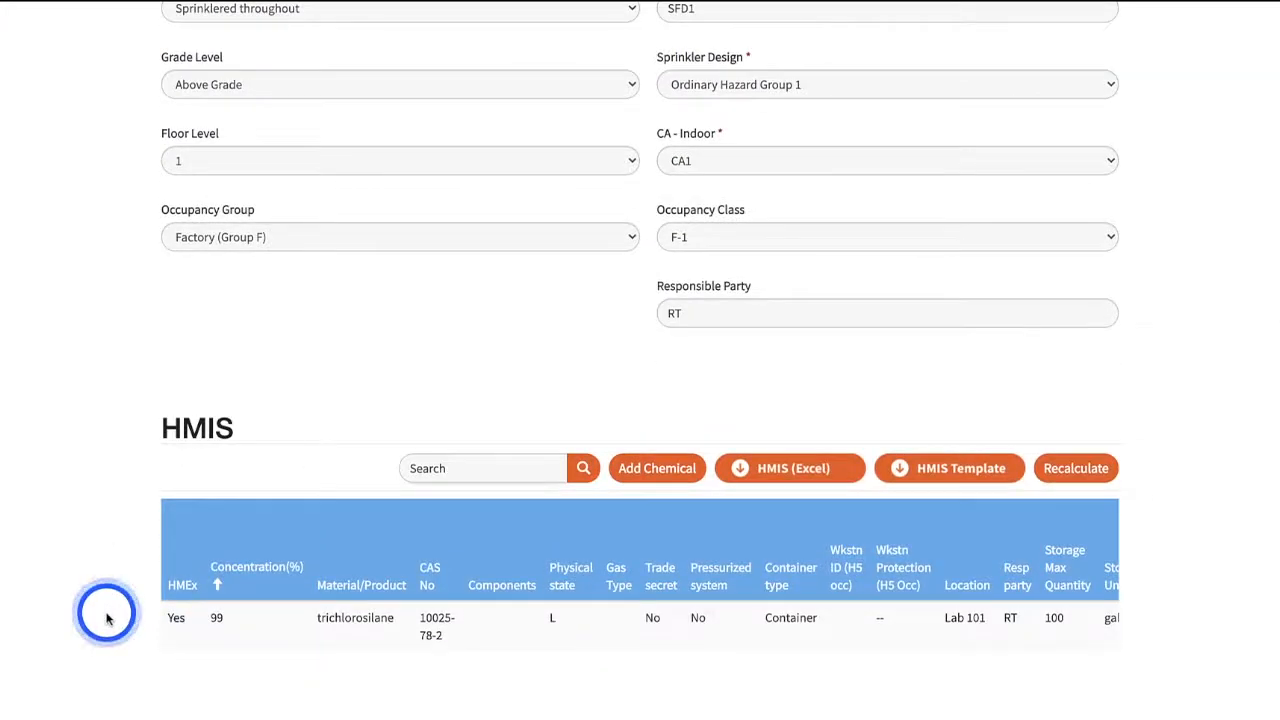
{"action": "left_click", "coordinate": [957, 472]}
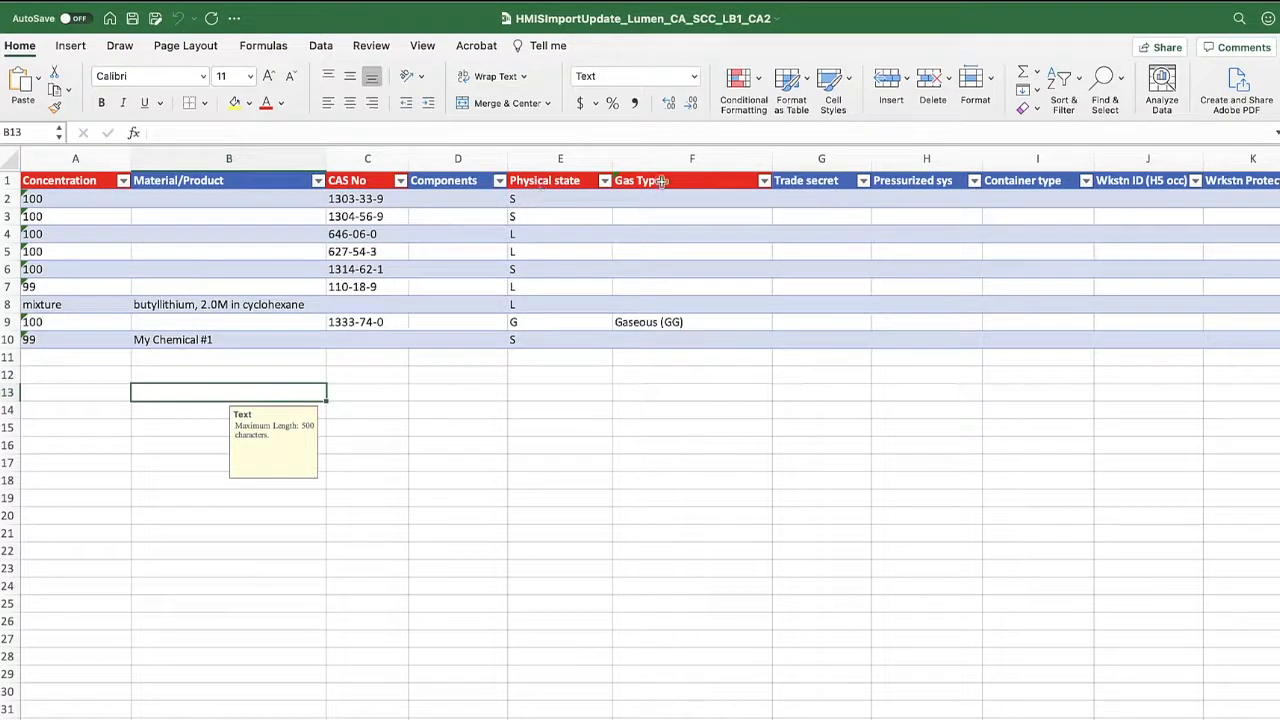
Examine the chemical, storage and use columns in the HMISImportUpdate_Lumen_CA_SCC_LB1_CA2 spreadsheet in Excel
{"action": "scroll", "coordinate": [753, 231], "scroll_direction": "right", "scroll_amount": 10}
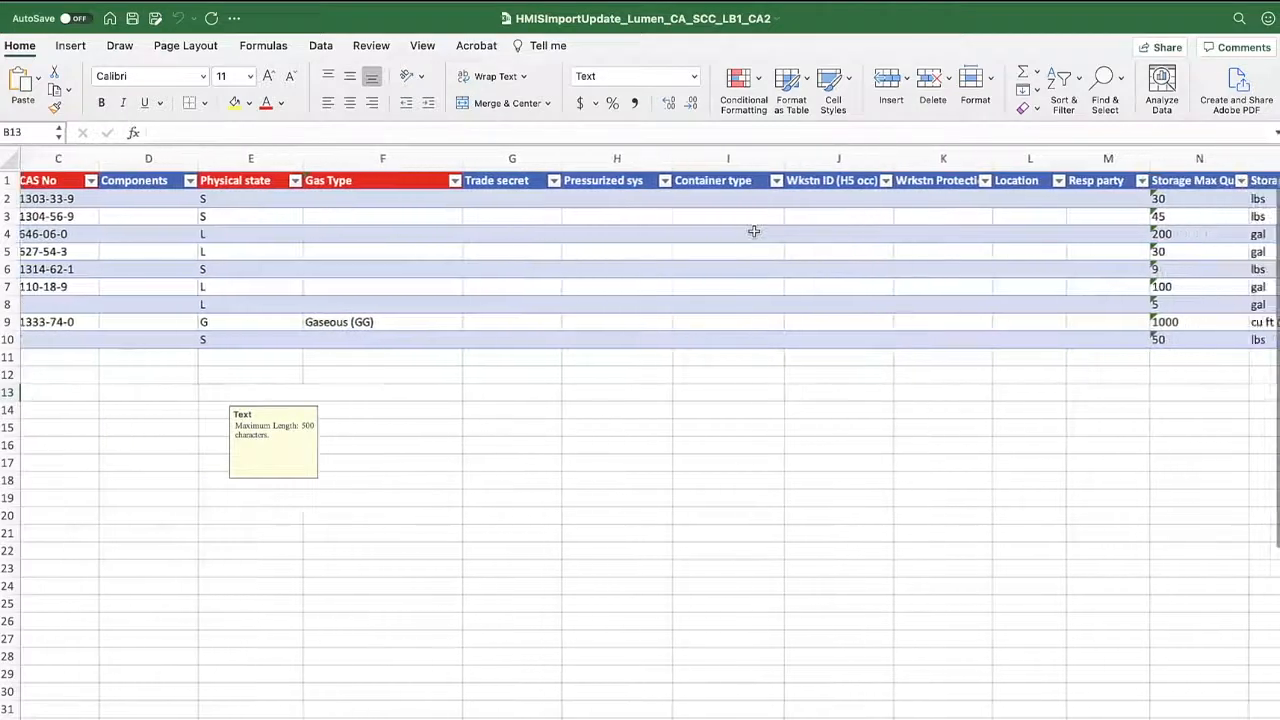
{"action": "scroll", "coordinate": [1090, 268], "scroll_direction": "right", "scroll_amount": 8}
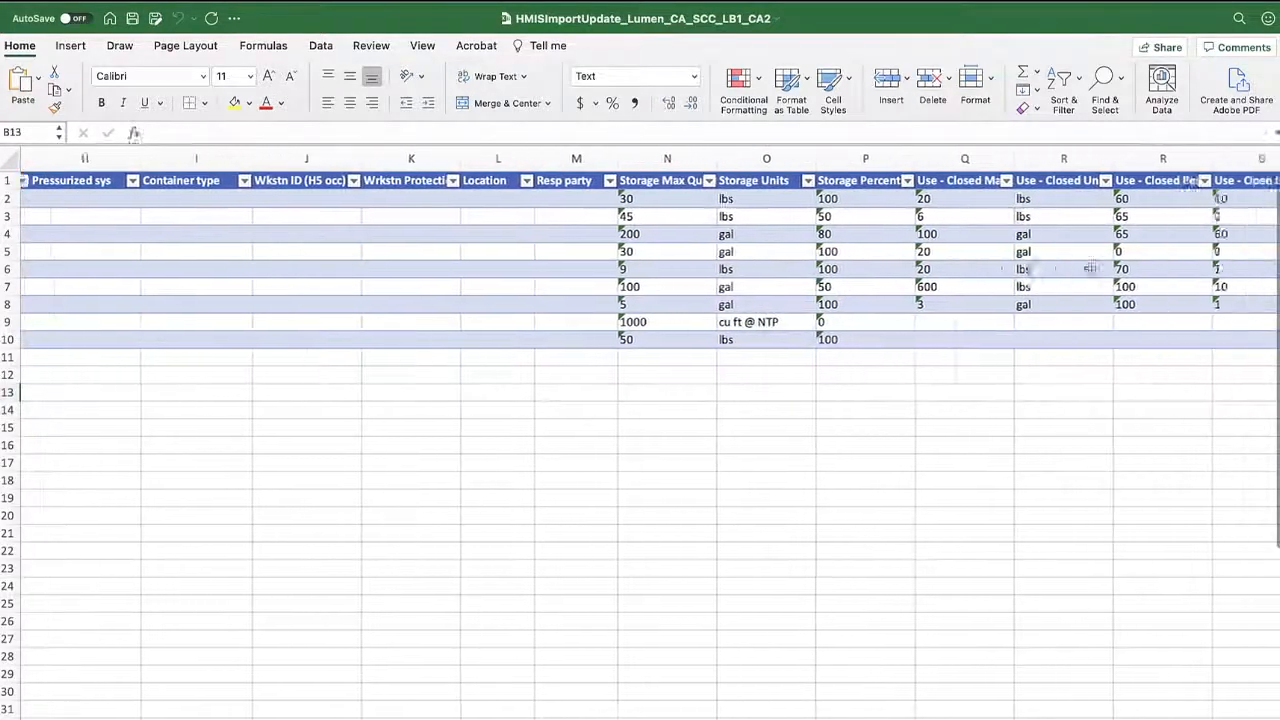
{"action": "scroll", "coordinate": [1090, 268], "scroll_direction": "left", "scroll_amount": 10}
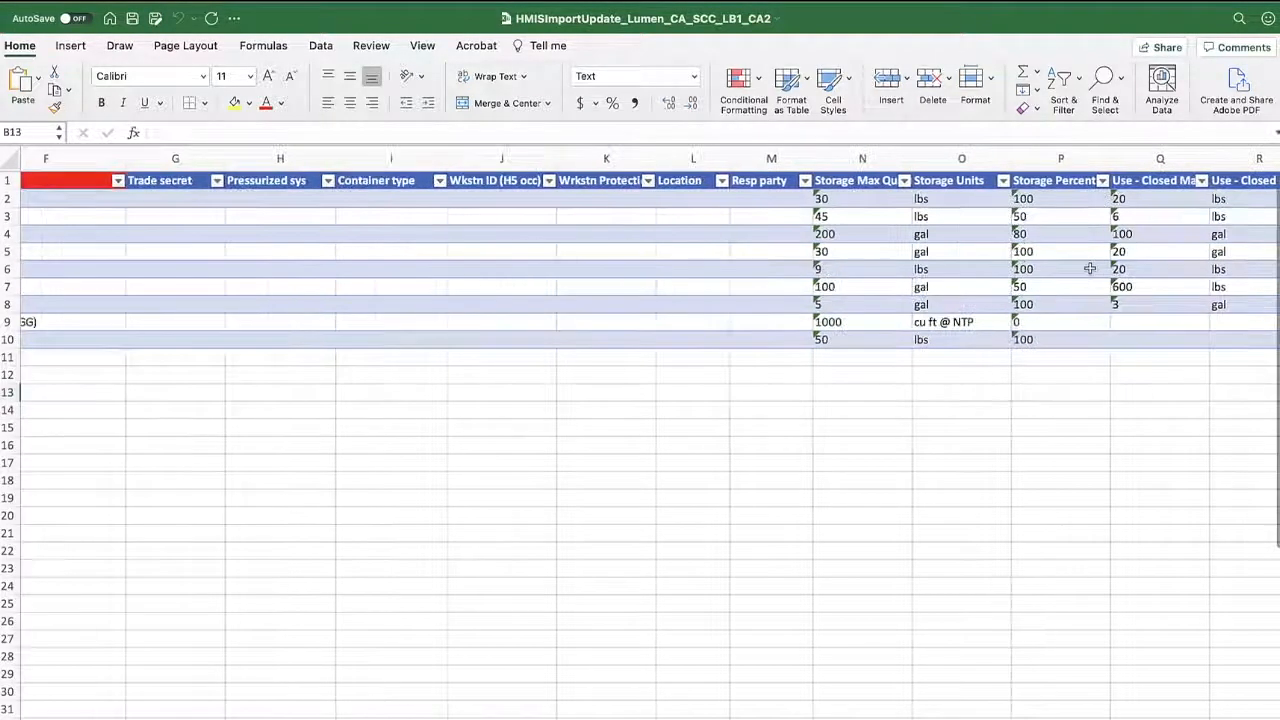
{"action": "scroll", "coordinate": [173, 283], "scroll_direction": "left", "scroll_amount": 6}
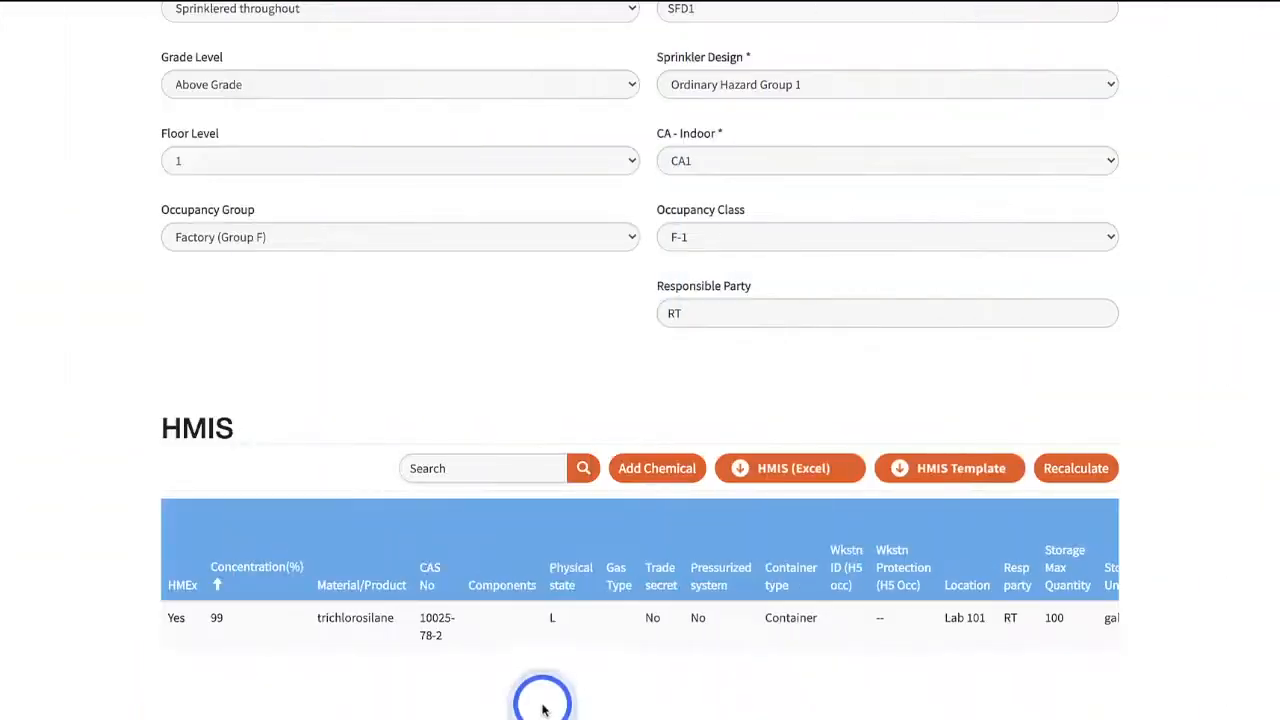
Attach HMISImportUpdate_Lumen_CA_SCC_LB1_CA2.xlsx to the Demo HMIS and submit it to import its chemicals
{"action": "scroll", "coordinate": [543, 705], "scroll_direction": "down", "scroll_amount": 1}
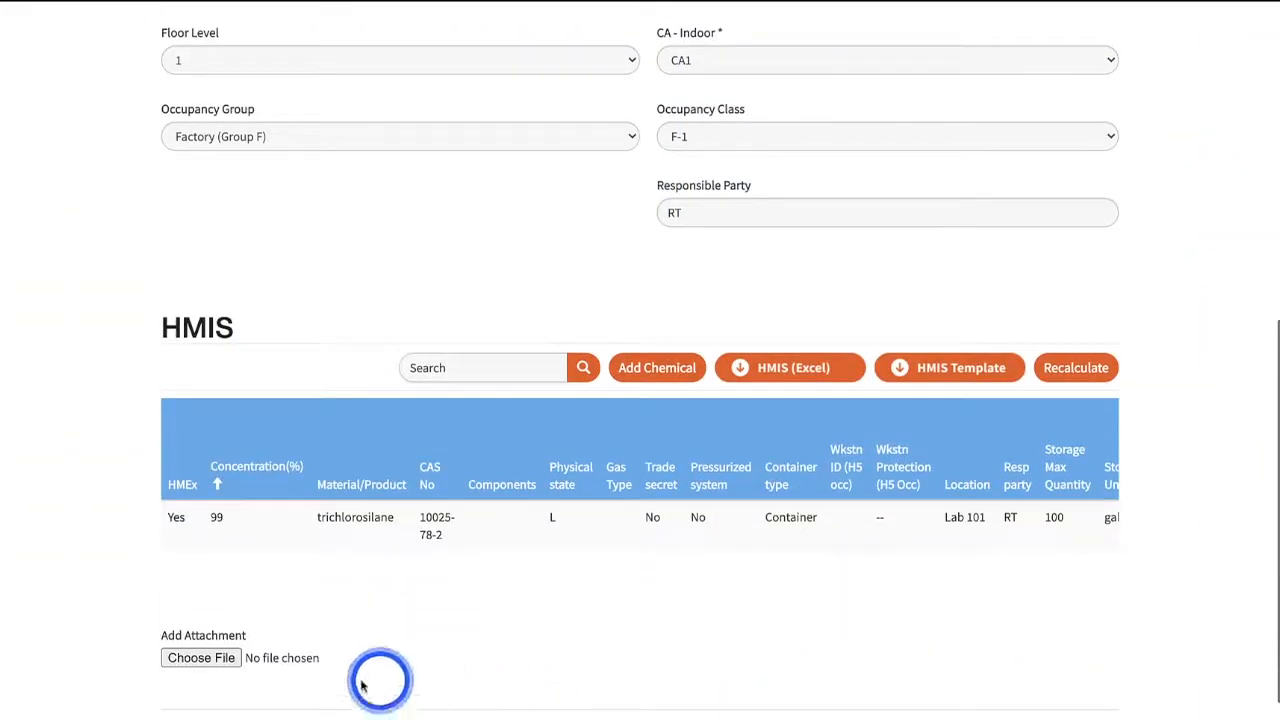
{"action": "left_click", "coordinate": [229, 662]}
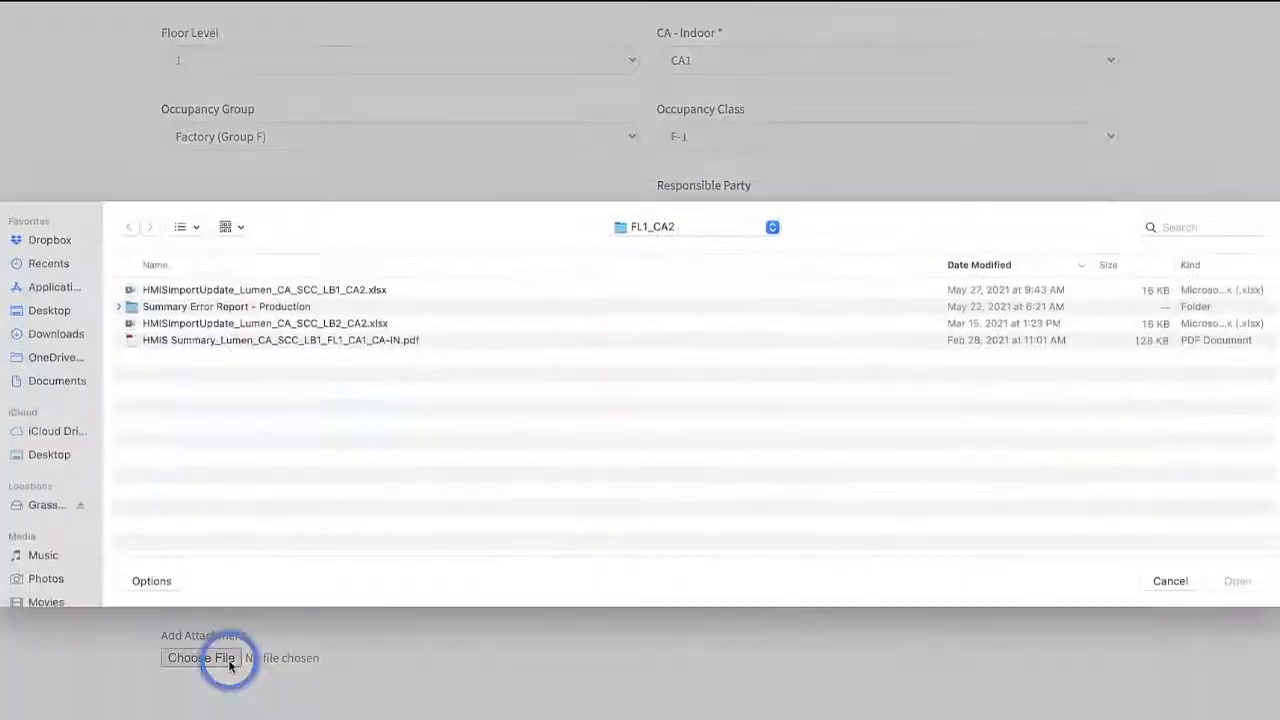
{"action": "left_click", "coordinate": [184, 290]}
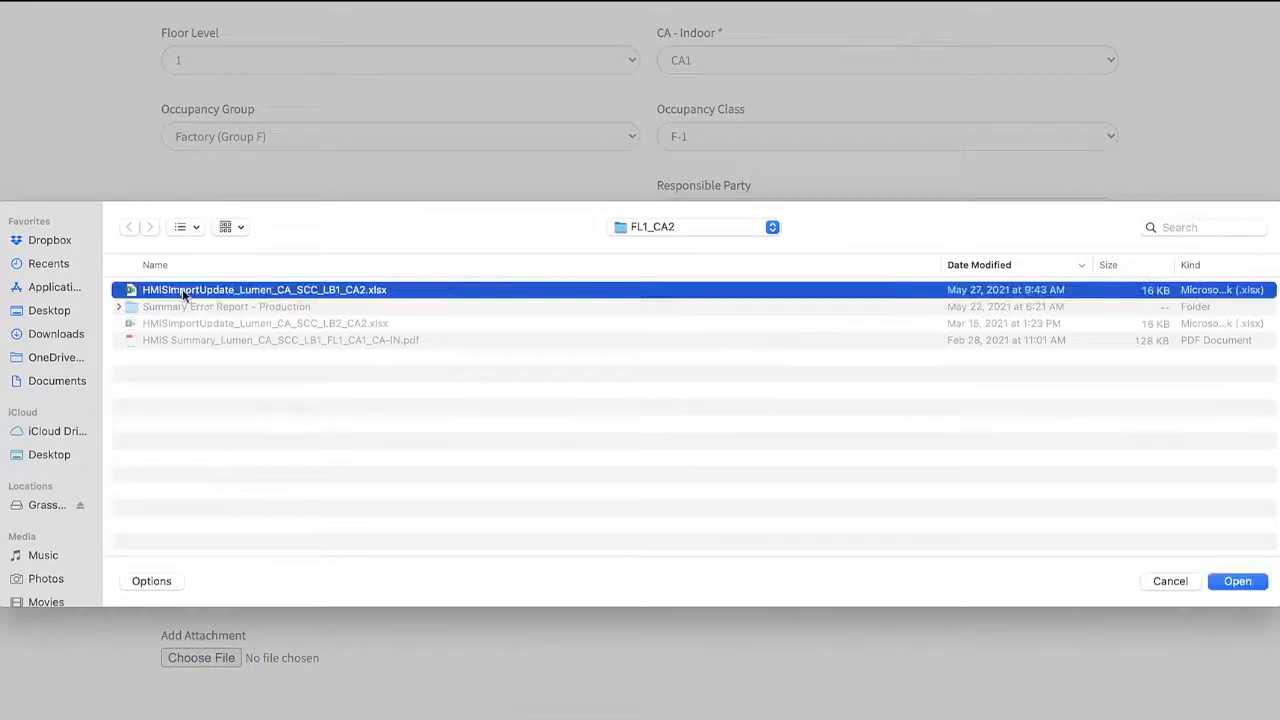
{"action": "left_click", "coordinate": [1230, 581]}
{"action": "scroll", "coordinate": [760, 620], "scroll_direction": "down", "scroll_amount": 2}
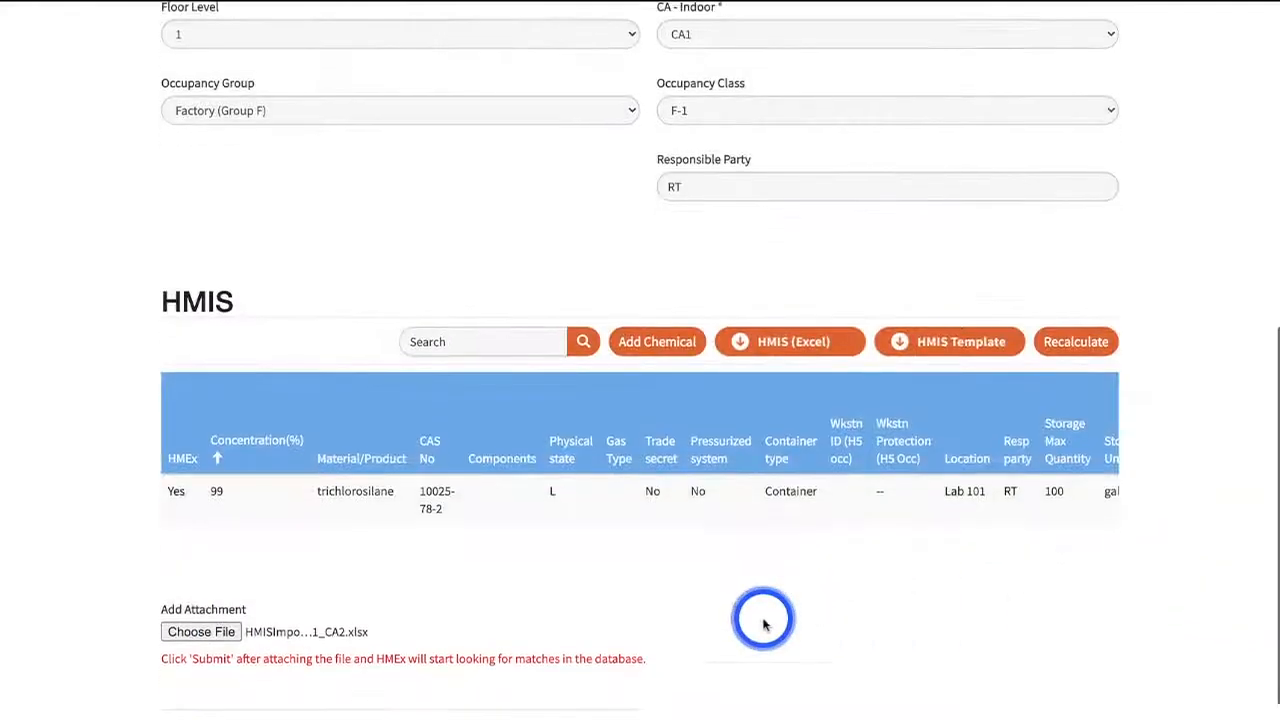
{"action": "left_click", "coordinate": [195, 666]}
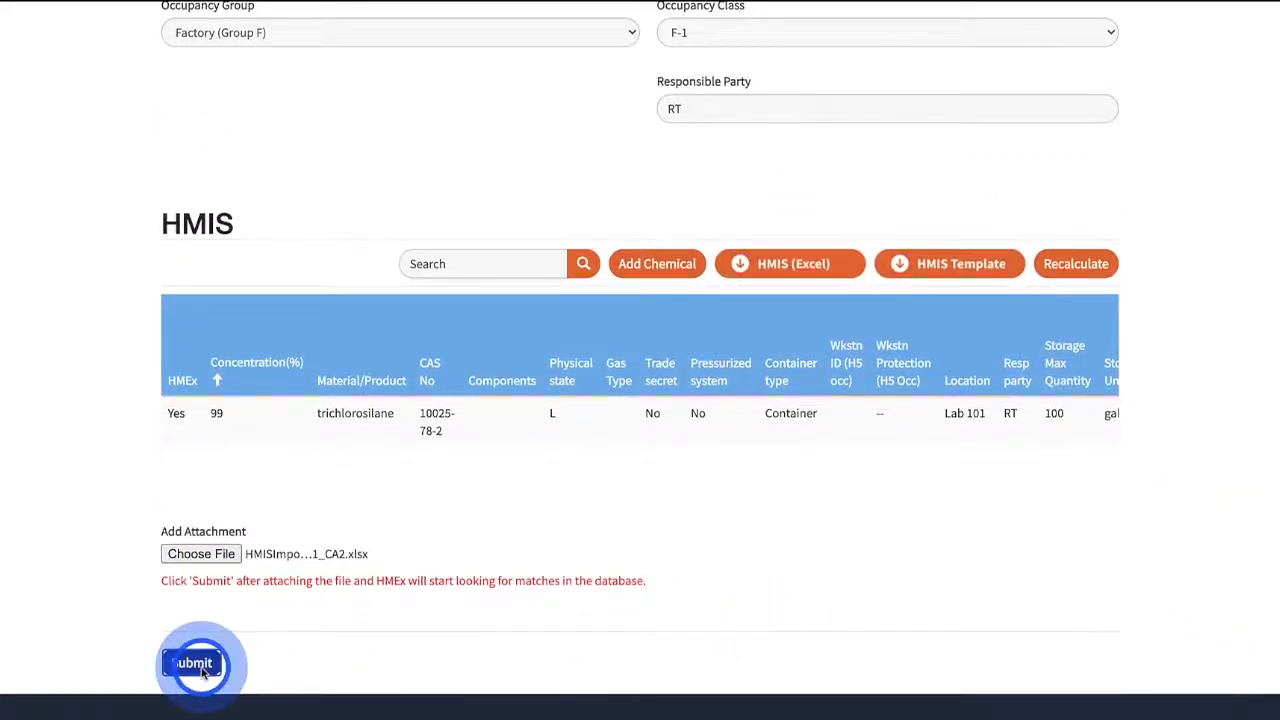
{"action": "left_click", "coordinate": [784, 100]}
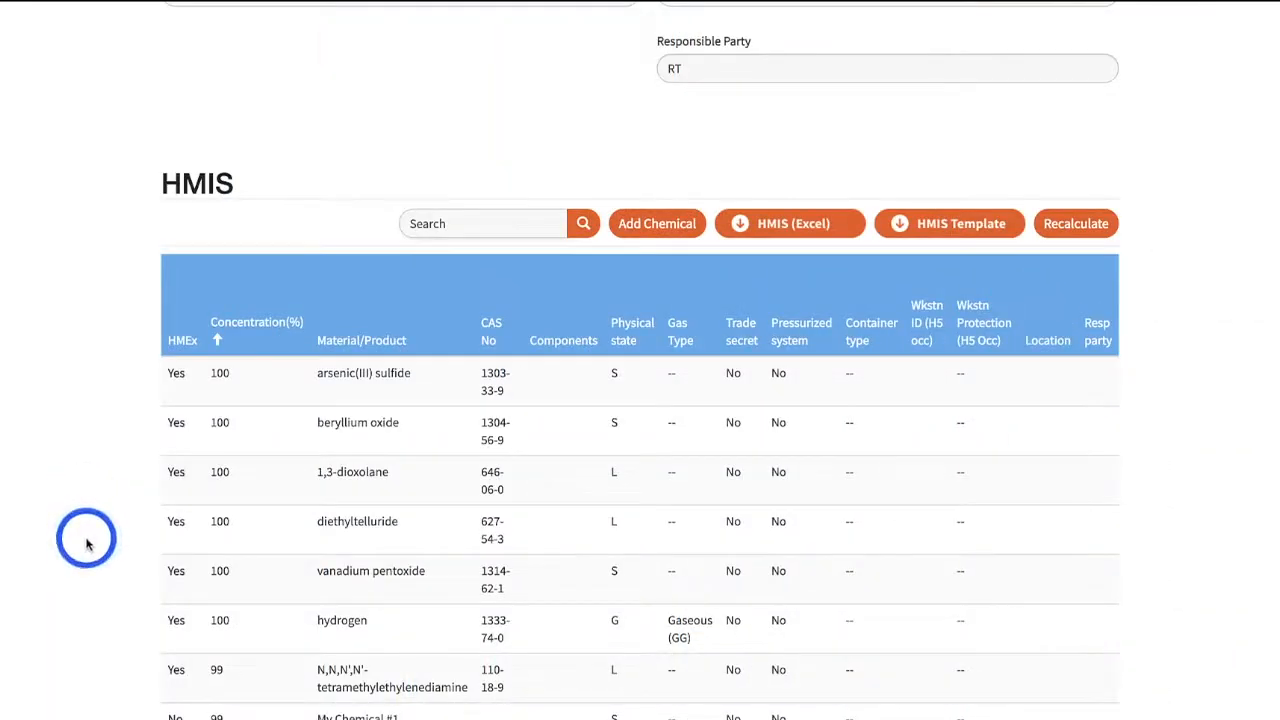
Review the imported chemical list and download the HMIS Summary and HMIS reports for the Demo inventory
{"action": "scroll", "coordinate": [86, 543], "scroll_direction": "down", "scroll_amount": 2}
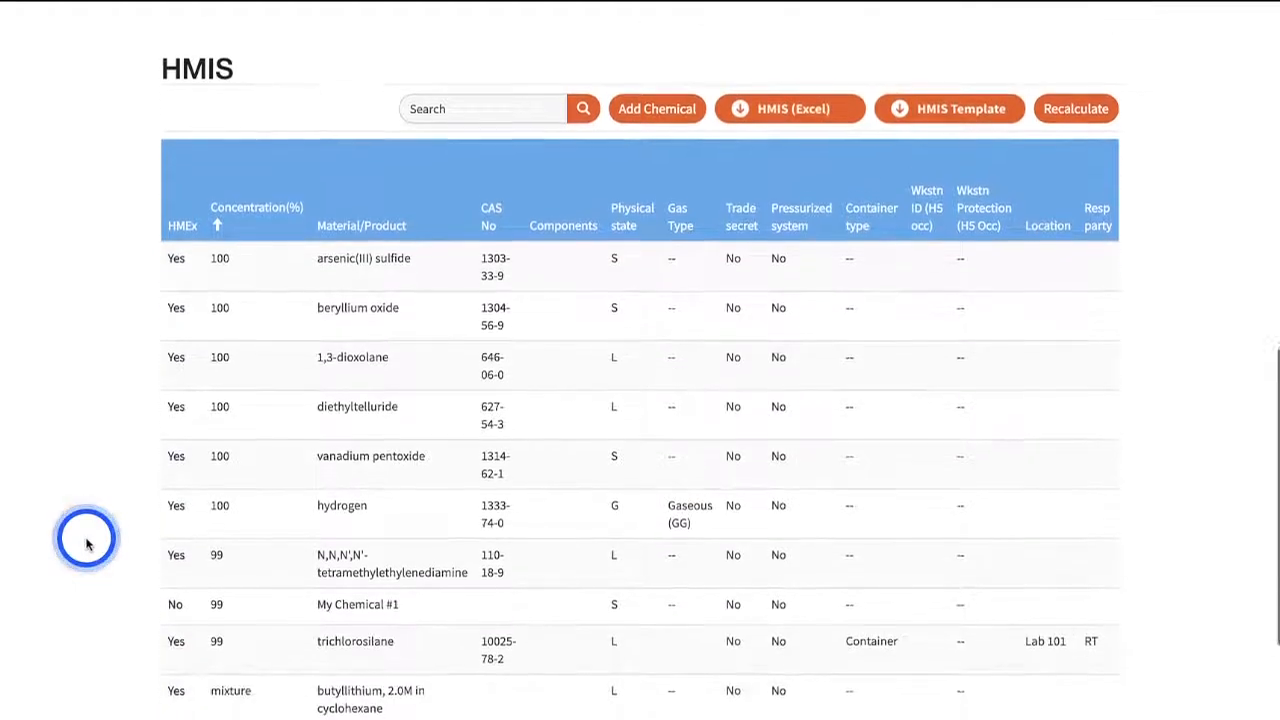
{"action": "scroll", "coordinate": [86, 543], "scroll_direction": "up", "scroll_amount": 1}
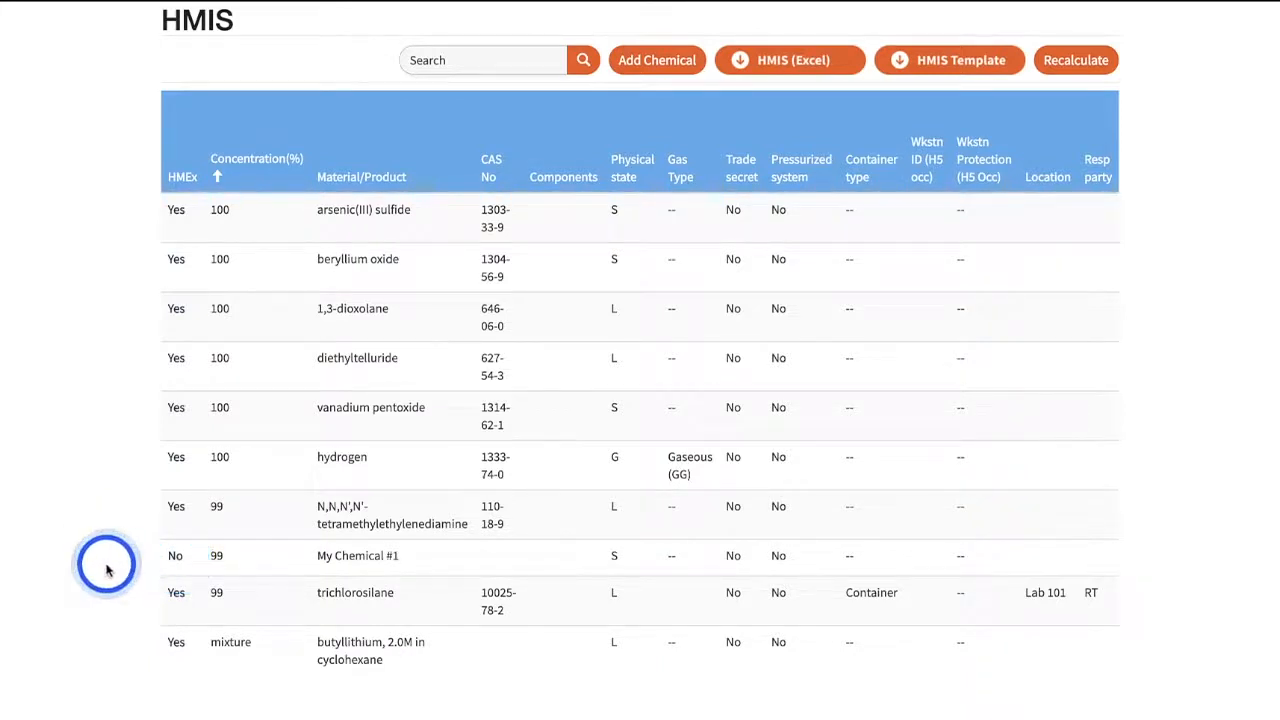
{"action": "scroll", "coordinate": [106, 568], "scroll_direction": "up", "scroll_amount": 3}
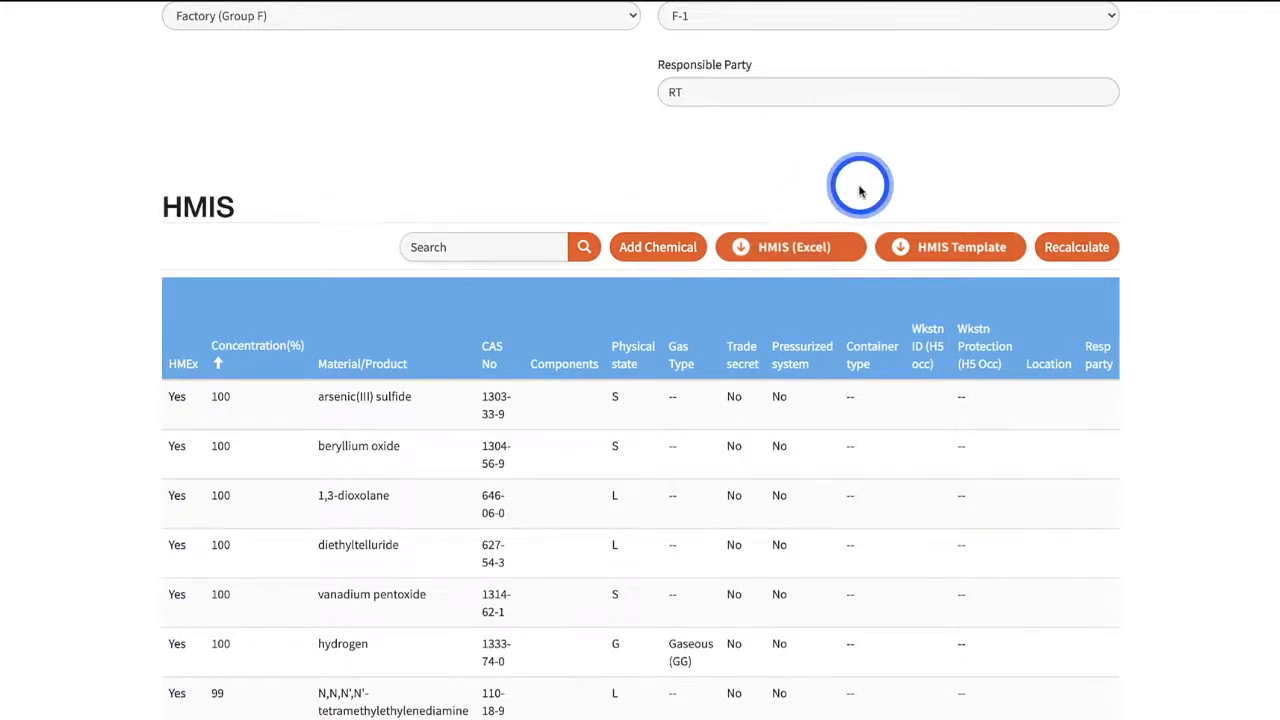
{"action": "scroll", "coordinate": [1141, 173], "scroll_direction": "up", "scroll_amount": 7}
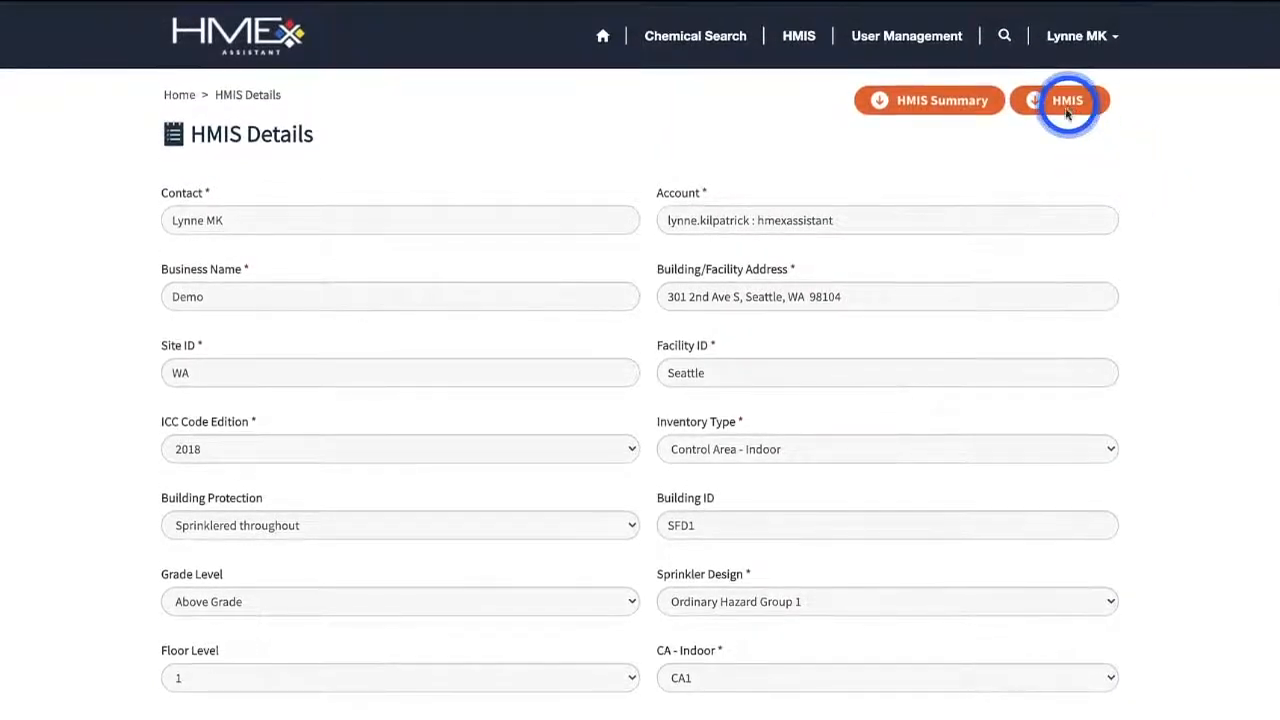
{"action": "left_click", "coordinate": [914, 113]}
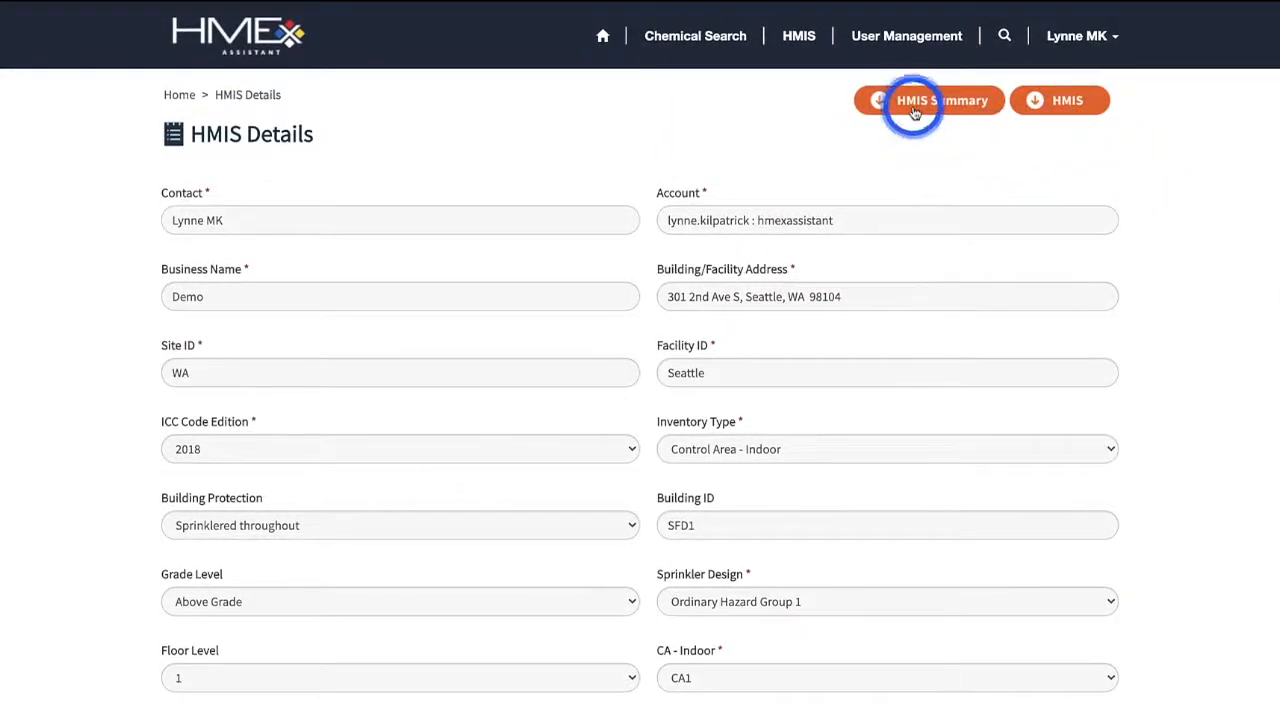
{"action": "left_click", "coordinate": [1068, 105]}
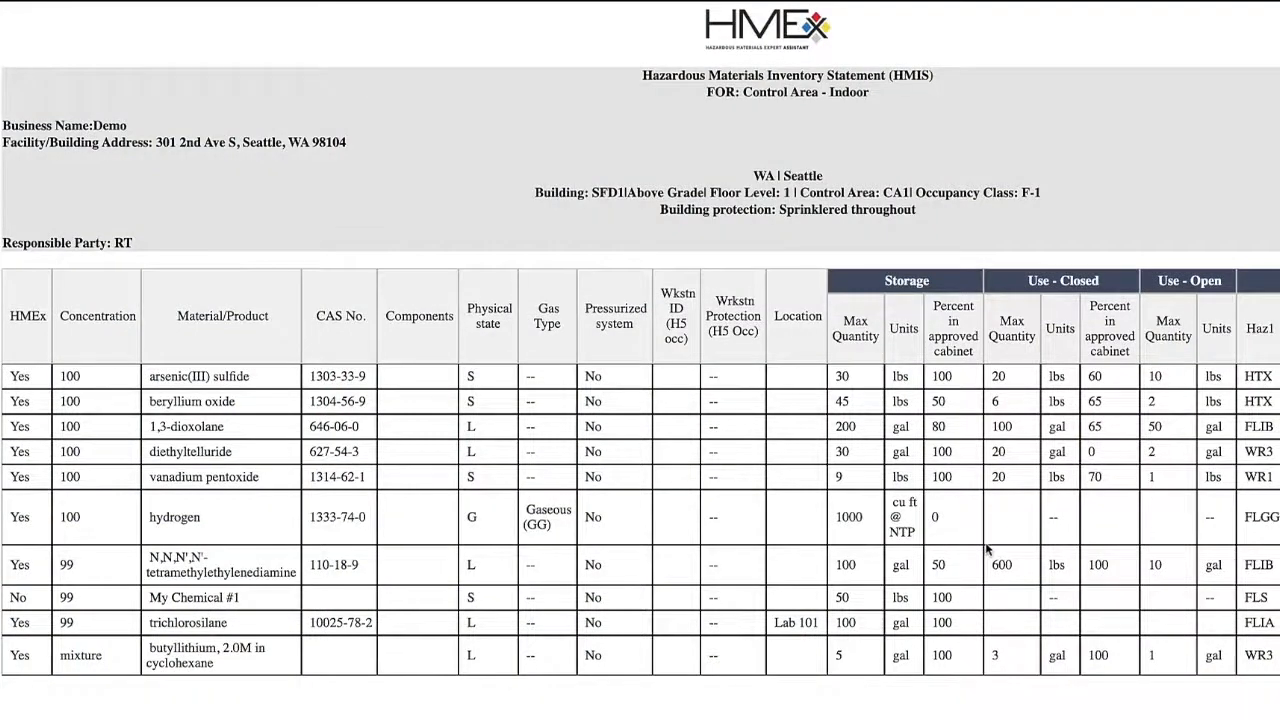
Examine the storage, use and IFC/IBC hazard class columns in the Hazardous Materials Inventory Statement
{"action": "scroll", "coordinate": [986, 549], "scroll_direction": "right", "scroll_amount": 5}
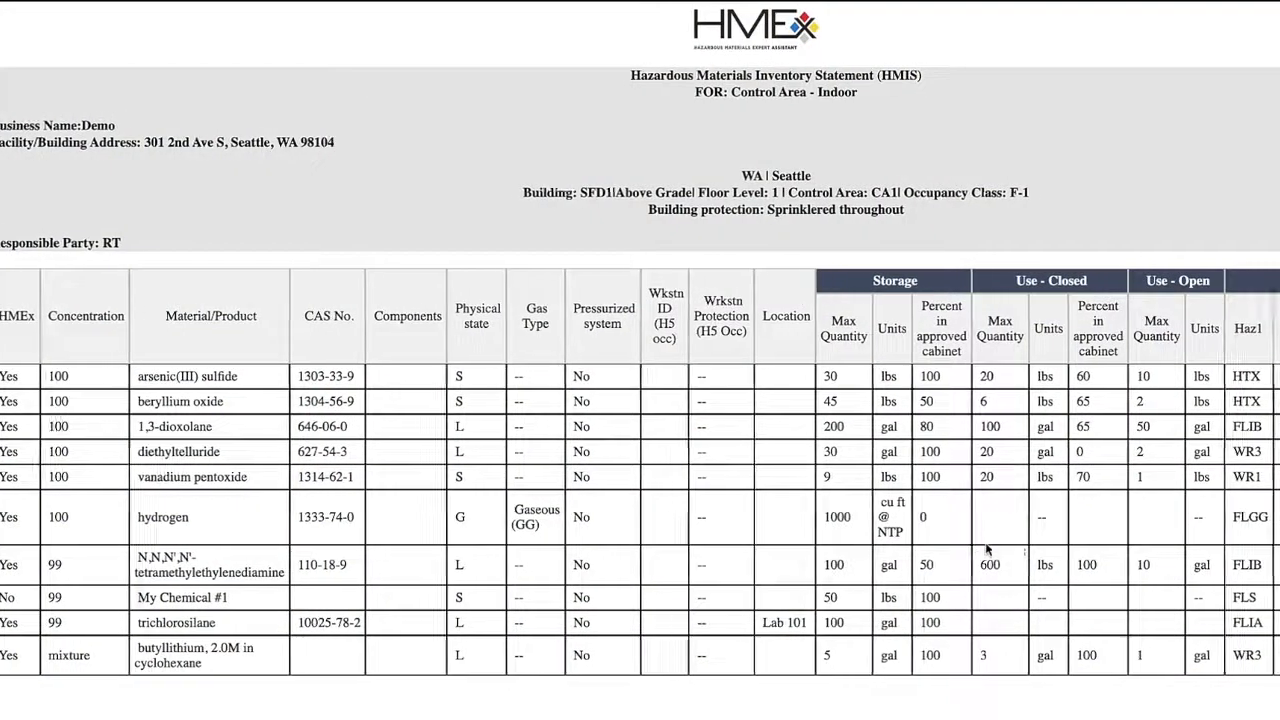
{"action": "scroll", "coordinate": [986, 549], "scroll_direction": "right", "scroll_amount": 1}
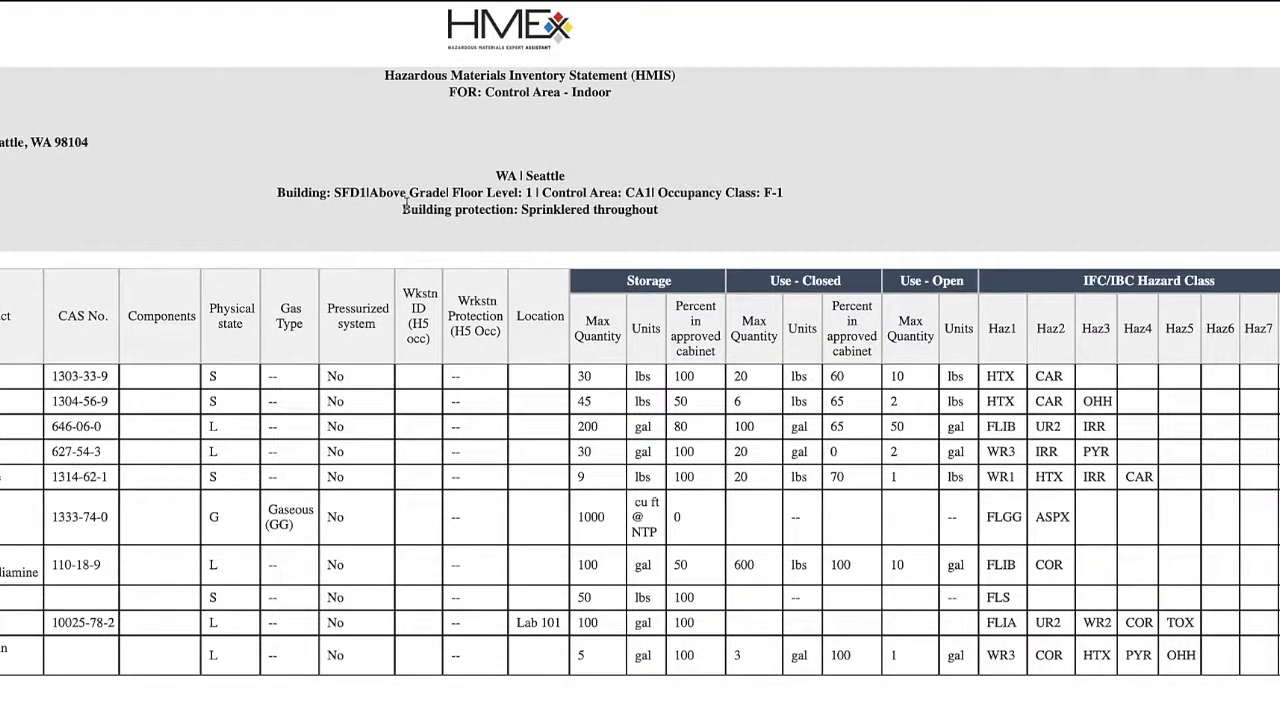
{"action": "scroll", "coordinate": [338, 376], "scroll_direction": "left", "scroll_amount": 5}
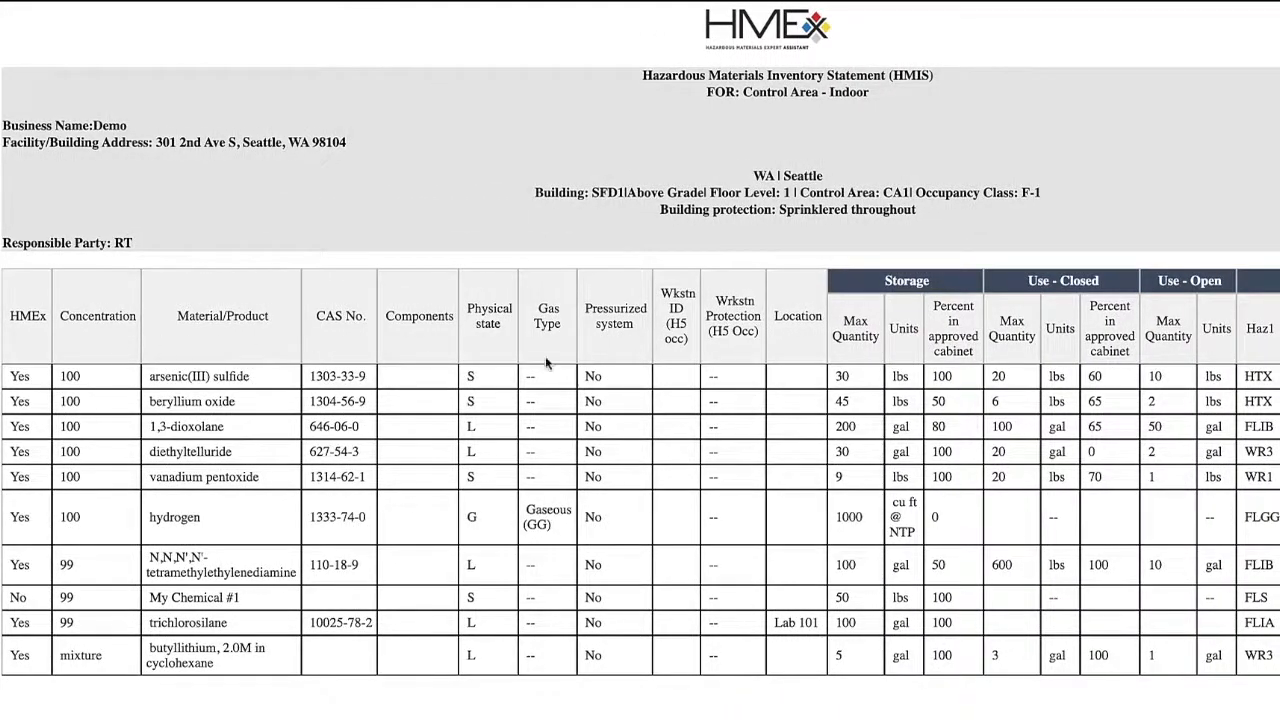
{"action": "scroll", "coordinate": [838, 366], "scroll_direction": "right", "scroll_amount": 6}
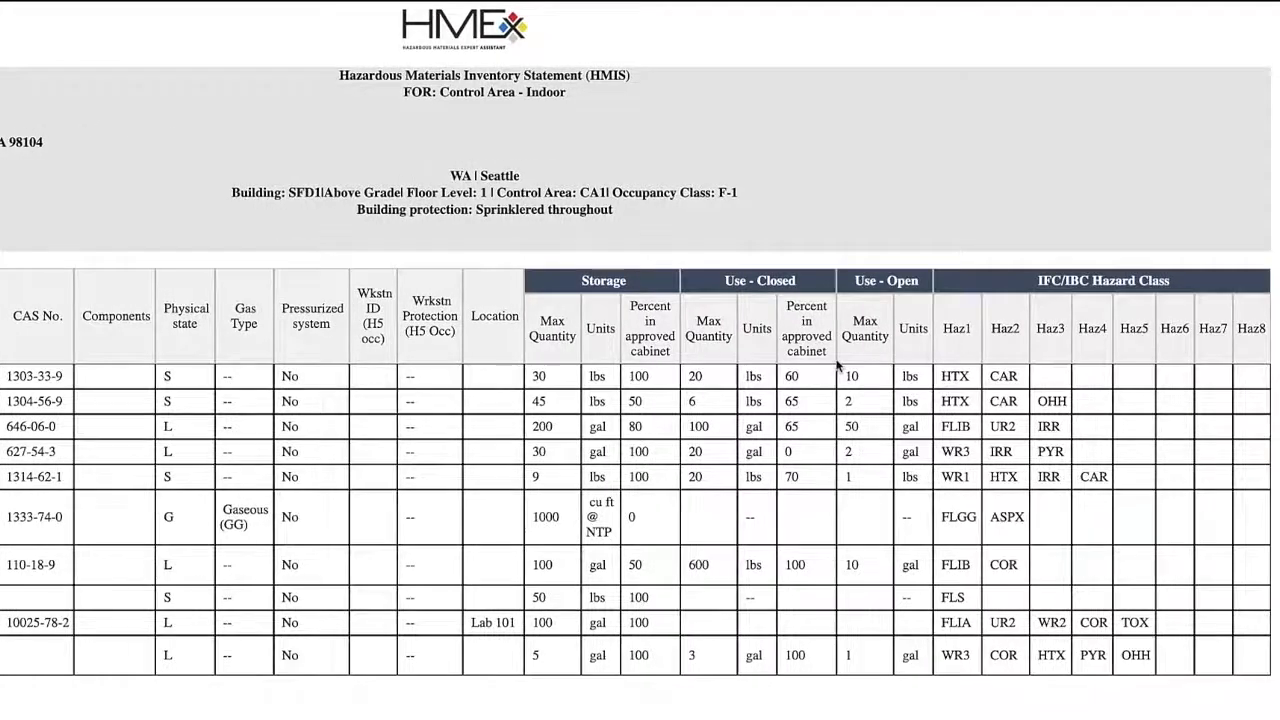
{"action": "scroll", "coordinate": [838, 366], "scroll_direction": "left", "scroll_amount": 6}
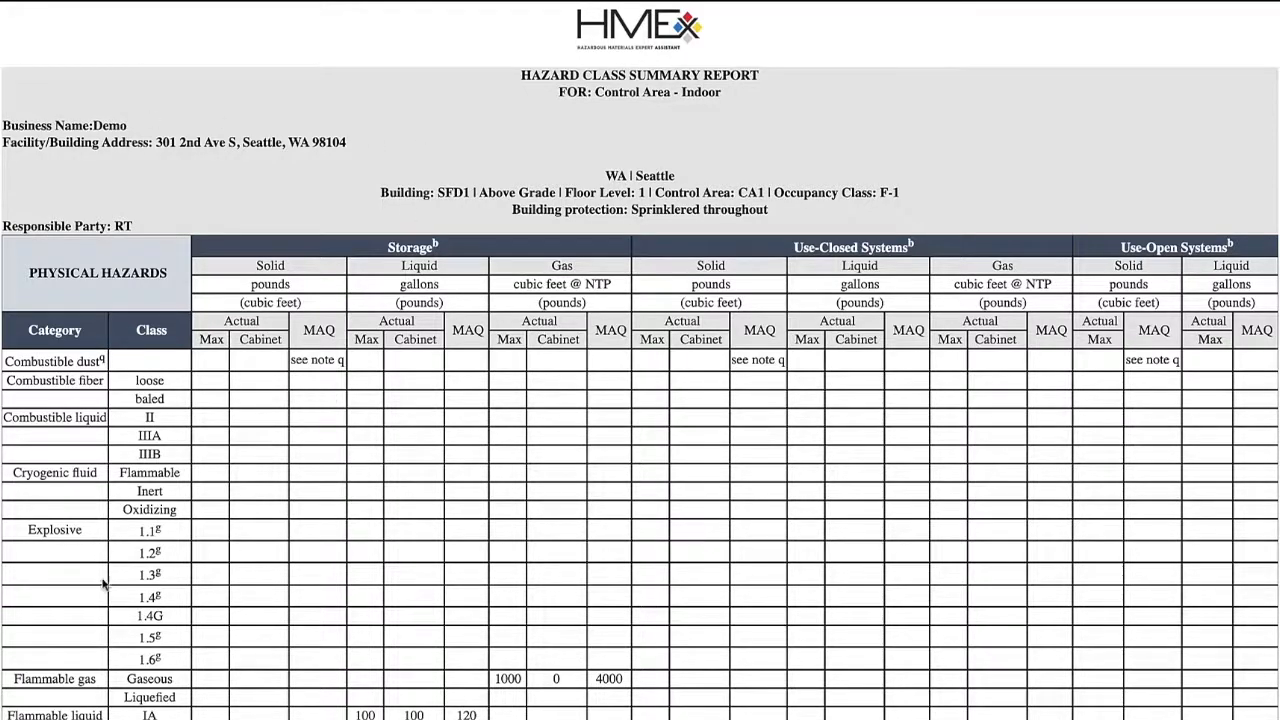
Examine the physical hazard rows of the Hazard Class Summary Report, comparing actual quantities with the MAQ limits
{"action": "scroll", "coordinate": [76, 637], "scroll_direction": "down", "scroll_amount": 3}
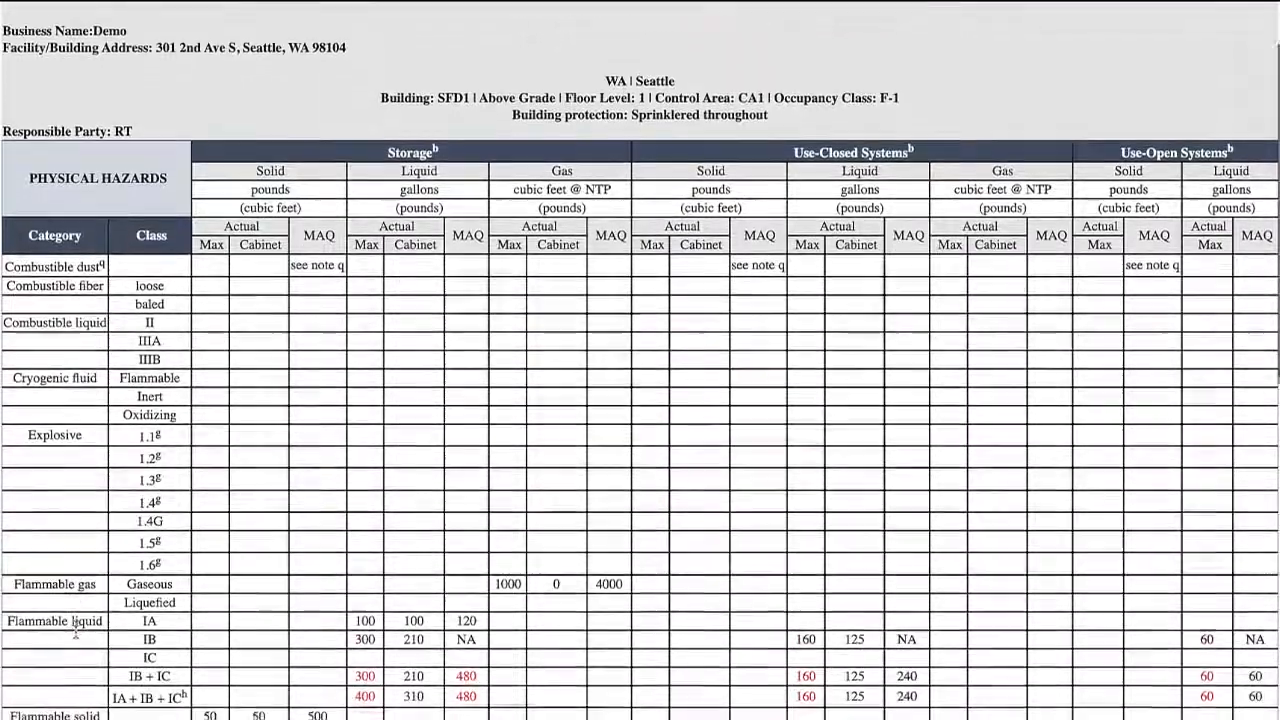
{"action": "scroll", "coordinate": [76, 637], "scroll_direction": "down", "scroll_amount": 1}
{"action": "scroll", "coordinate": [74, 698], "scroll_direction": "down", "scroll_amount": 1}
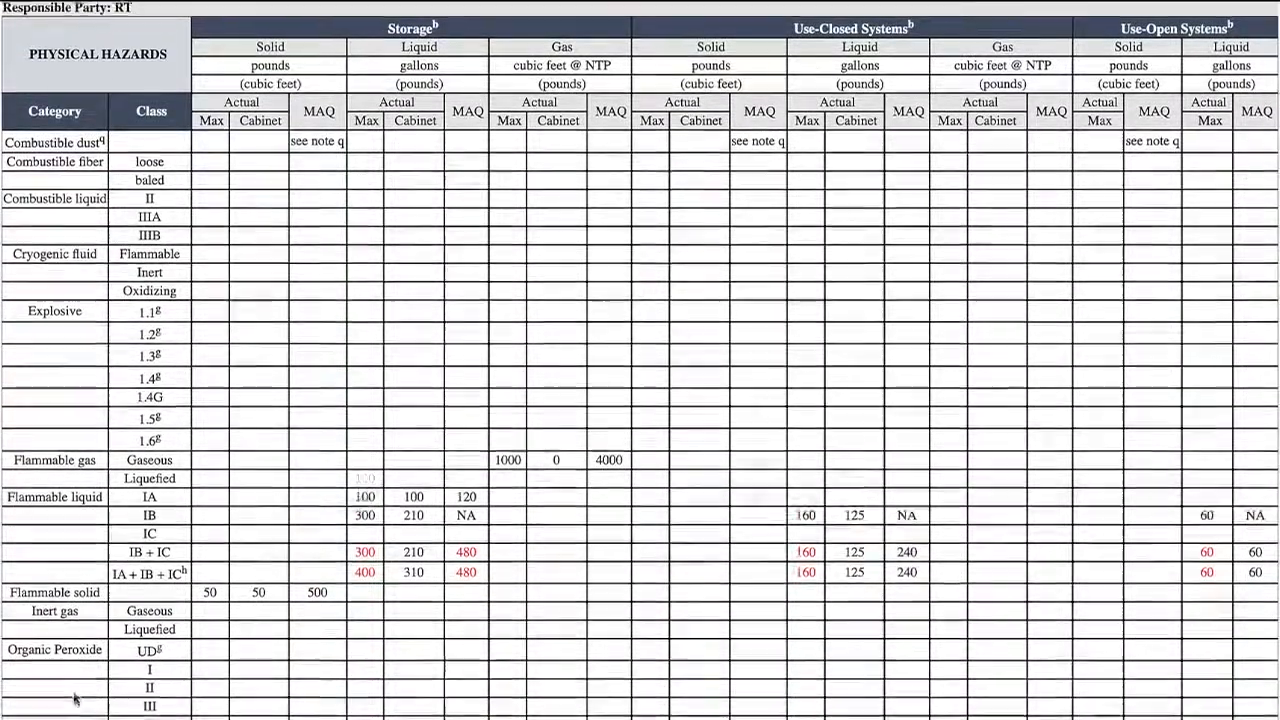
{"action": "scroll", "coordinate": [74, 698], "scroll_direction": "down", "scroll_amount": 2}
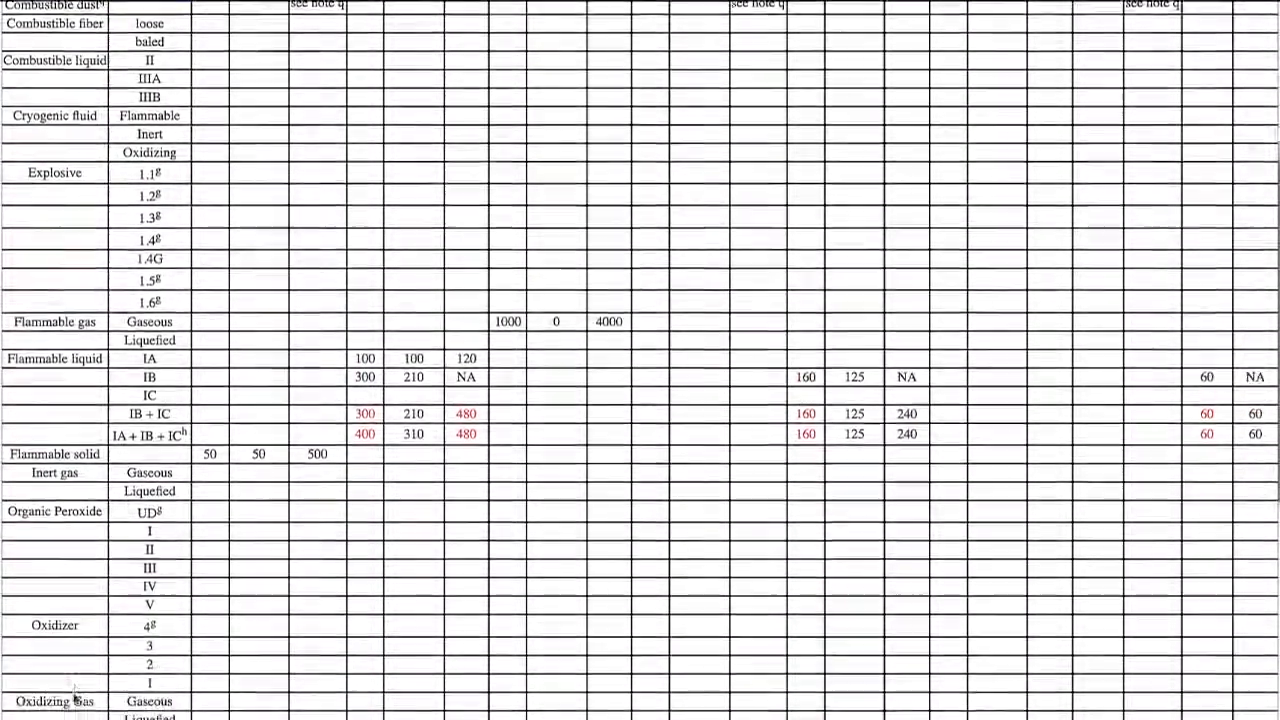
{"action": "scroll", "coordinate": [74, 694], "scroll_direction": "down", "scroll_amount": 1}
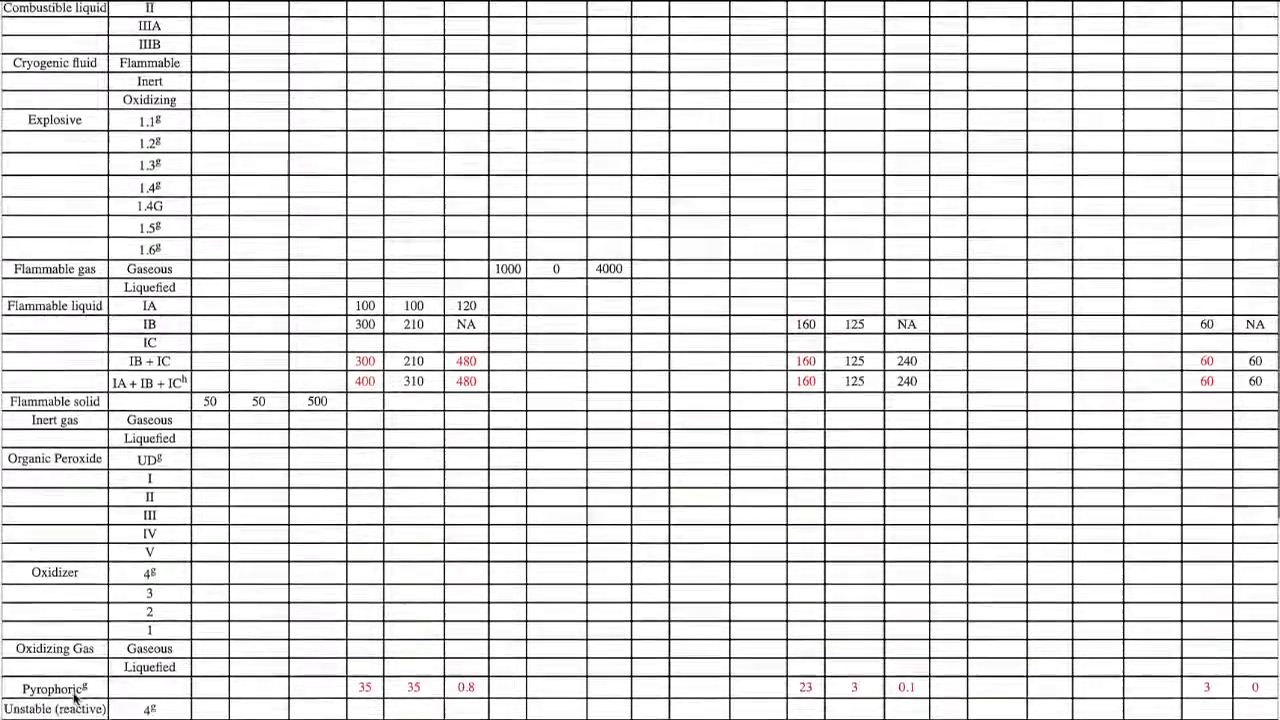
{"action": "scroll", "coordinate": [74, 692], "scroll_direction": "down", "scroll_amount": 1}
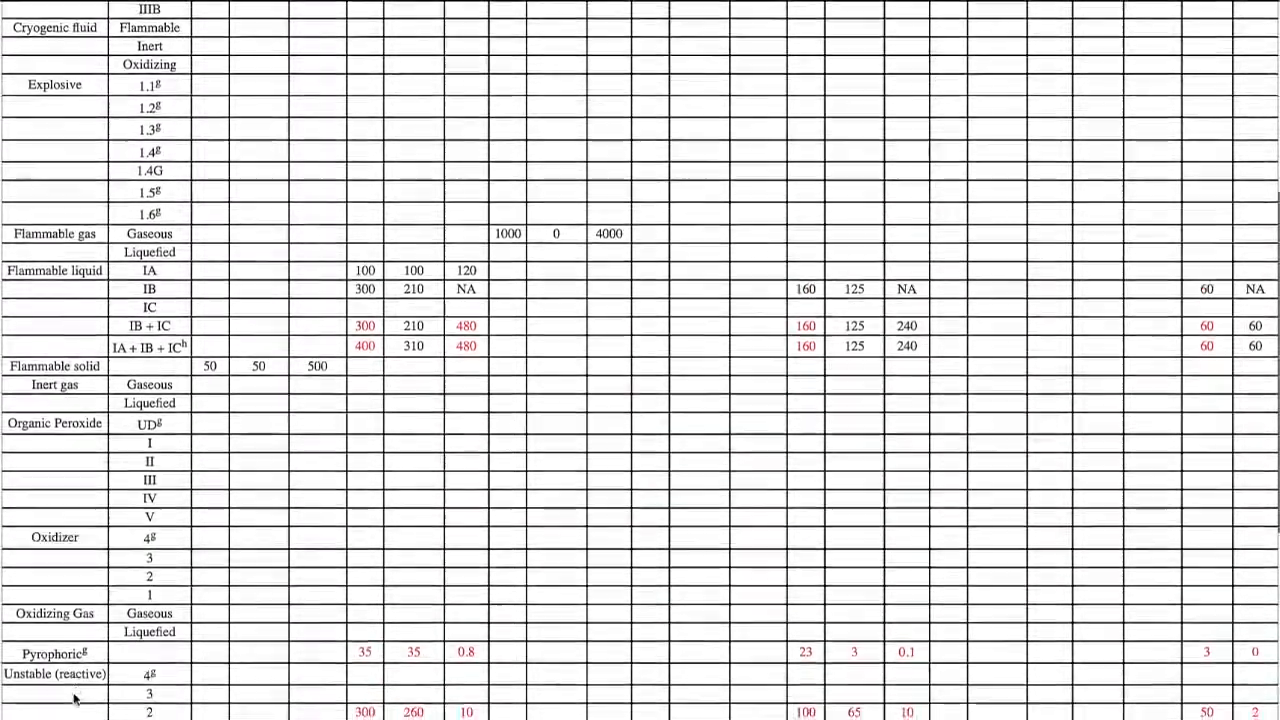
{"action": "scroll", "coordinate": [74, 698], "scroll_direction": "down", "scroll_amount": 1}
{"action": "scroll", "coordinate": [75, 700], "scroll_direction": "down", "scroll_amount": 1}
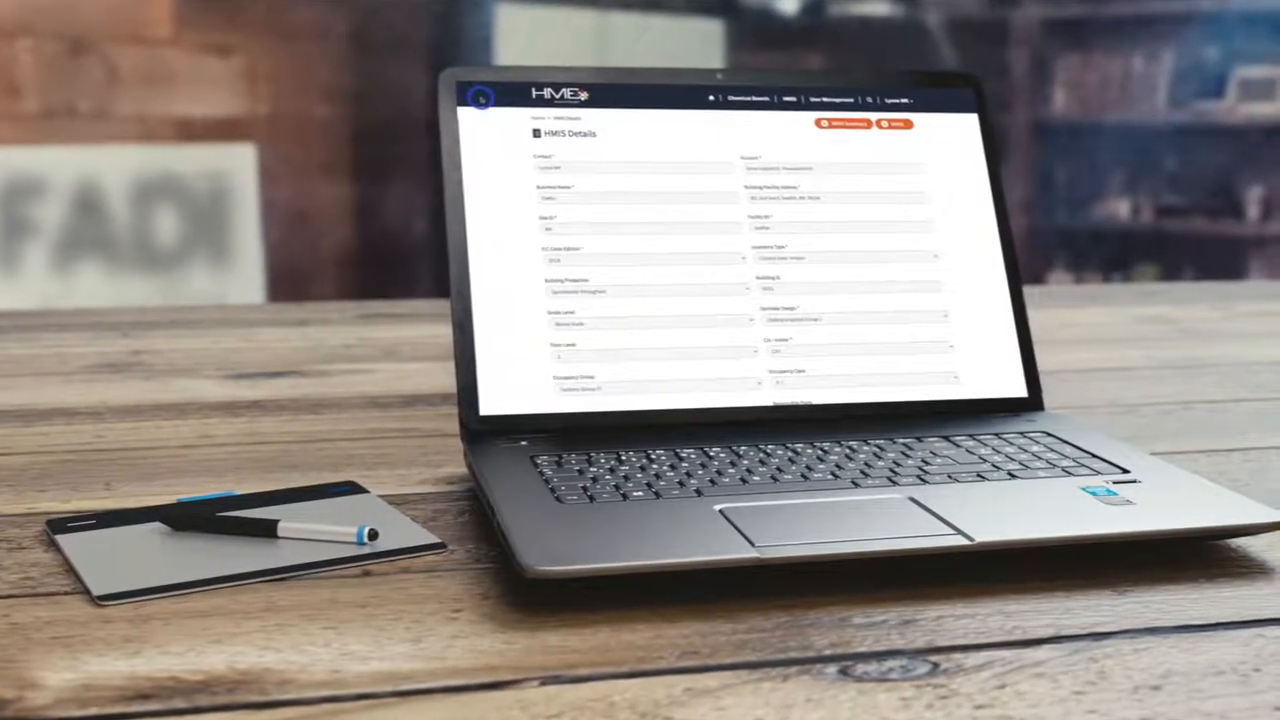
{"action": "scroll", "coordinate": [486, 213], "scroll_direction": "down", "scroll_amount": 5}
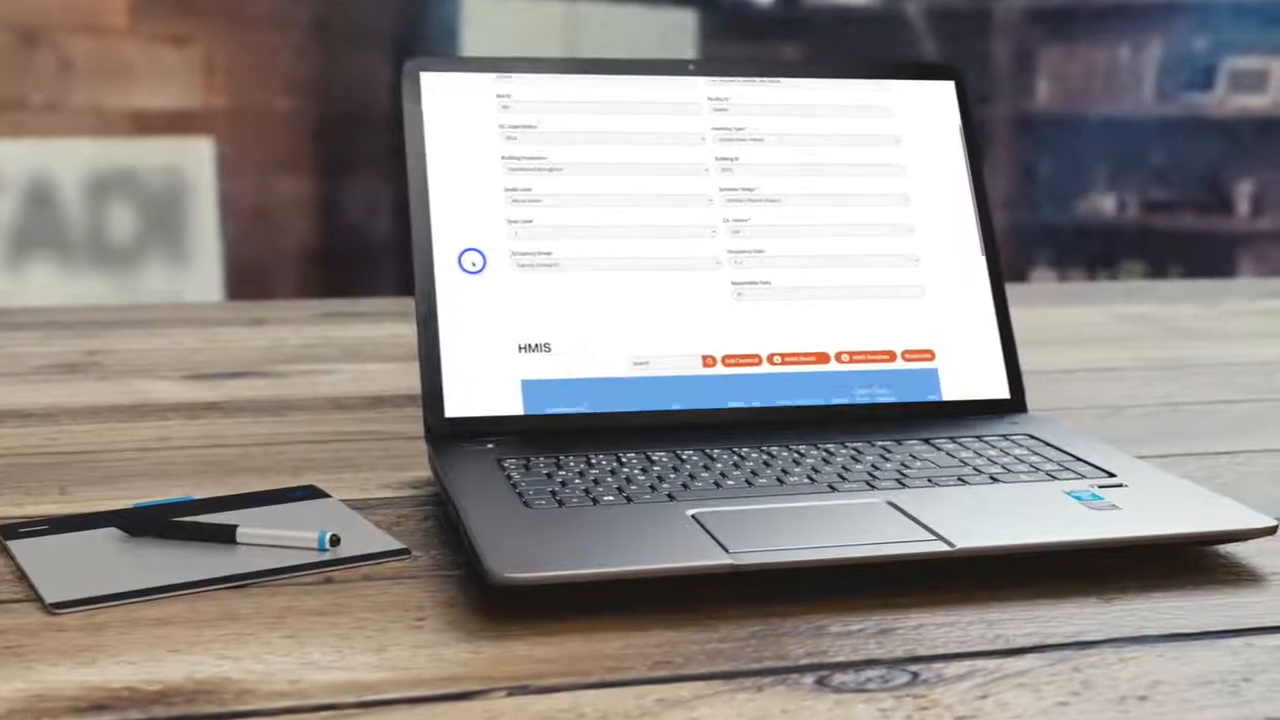
{"action": "scroll", "coordinate": [458, 260], "scroll_direction": "up", "scroll_amount": 3}
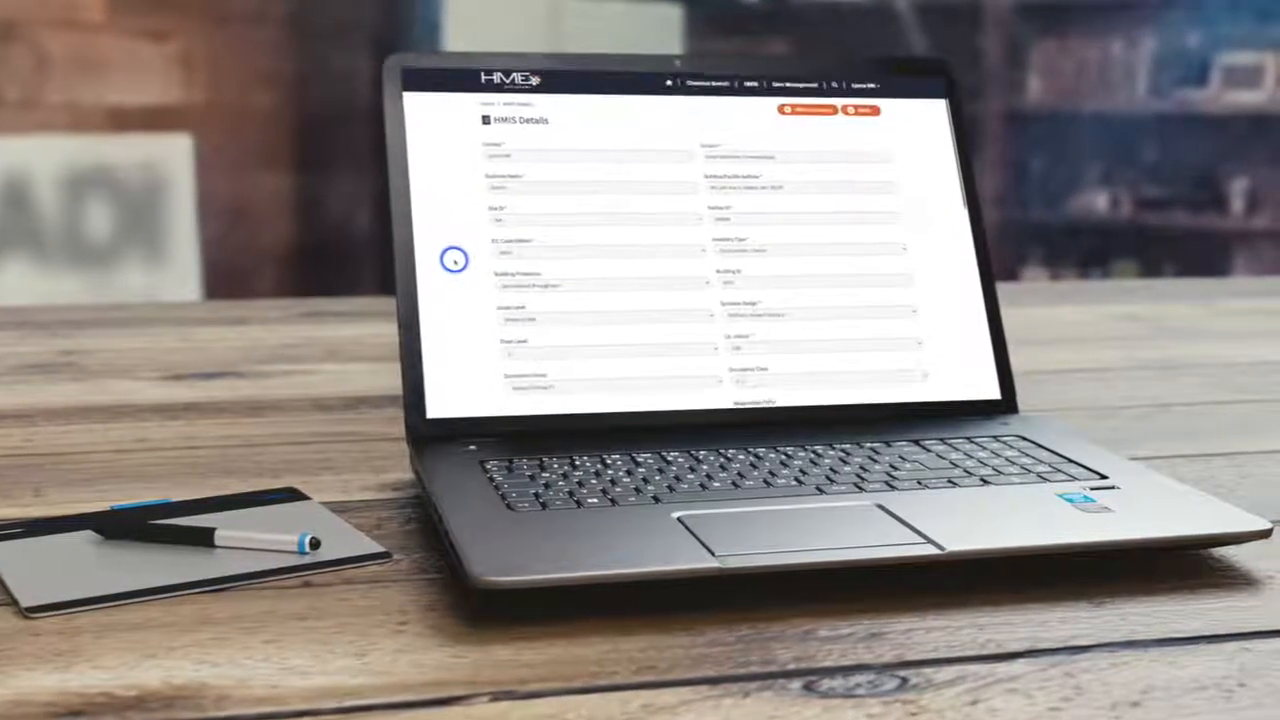